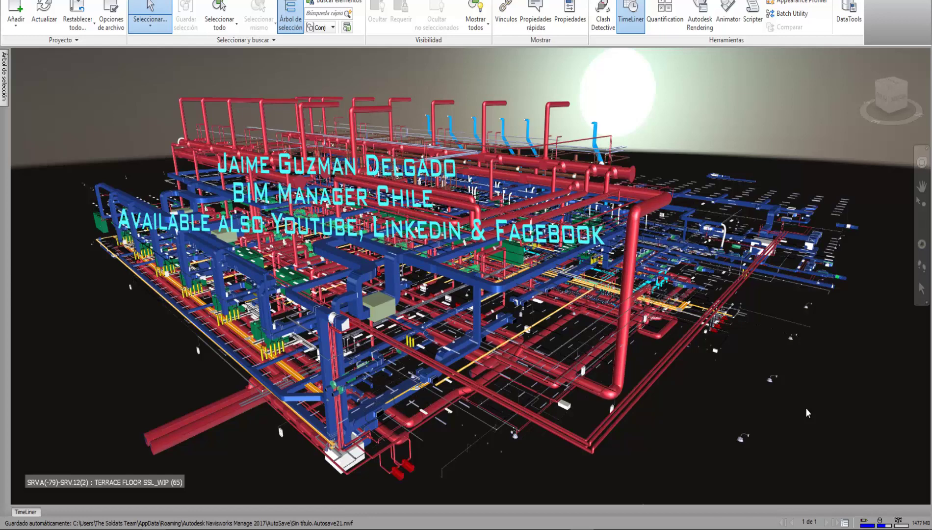
# - Scroll around and orbit the piping model view
pyautogui.scroll(1, 488, 295)
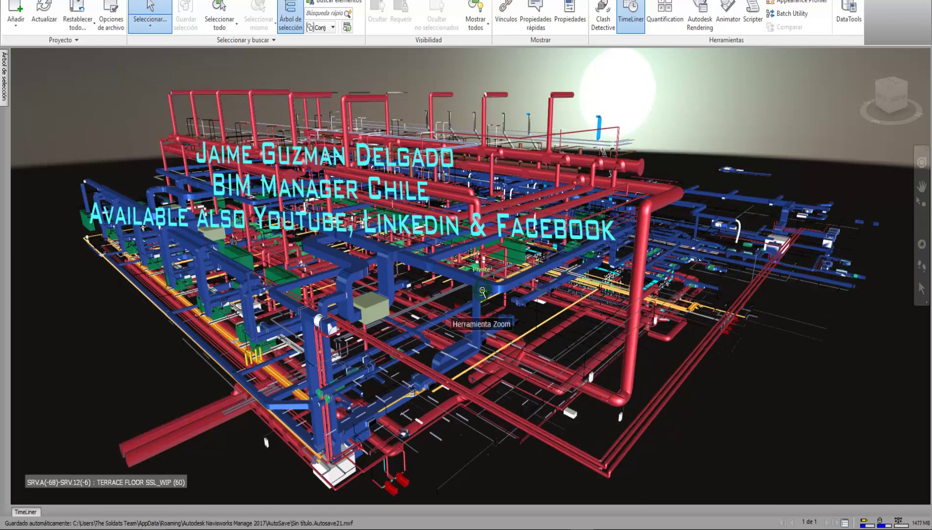
pyautogui.scroll(-1, 490, 296)
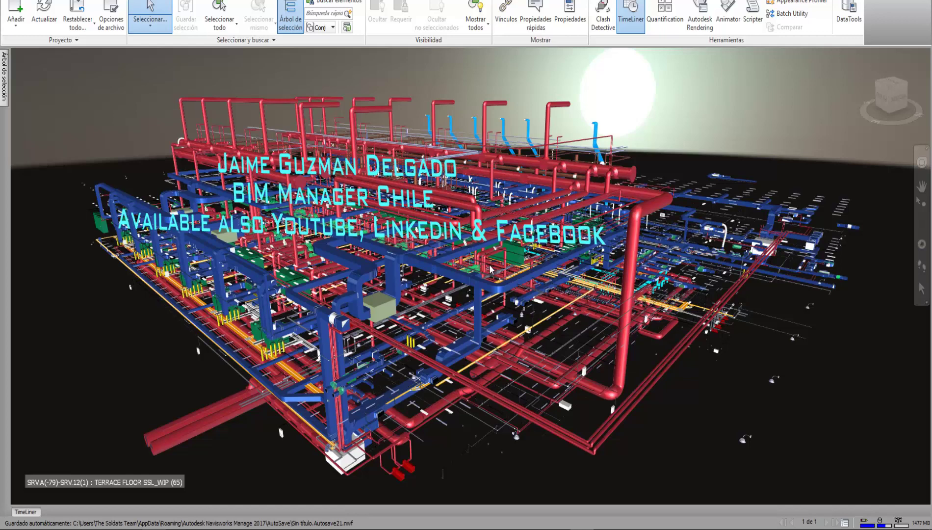
pyautogui.scroll(1, 490, 264)
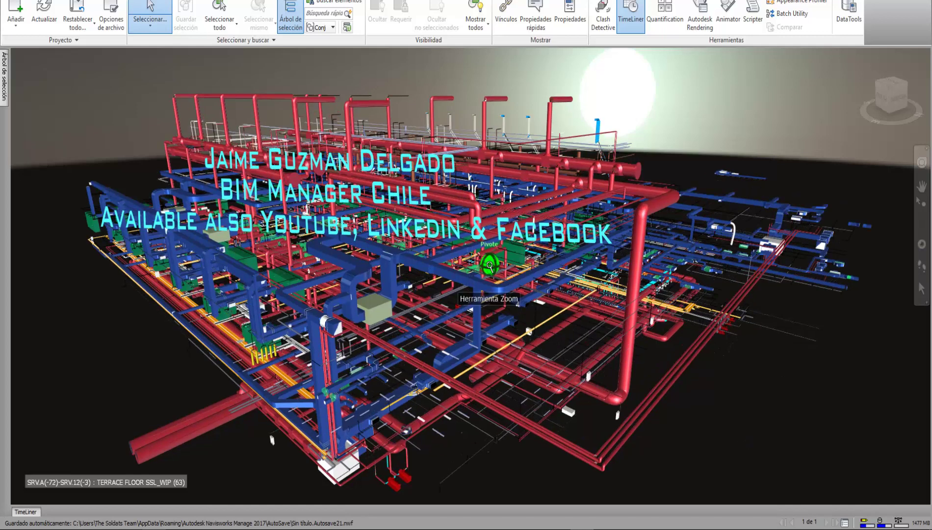
pyautogui.scroll(1, 486, 254)
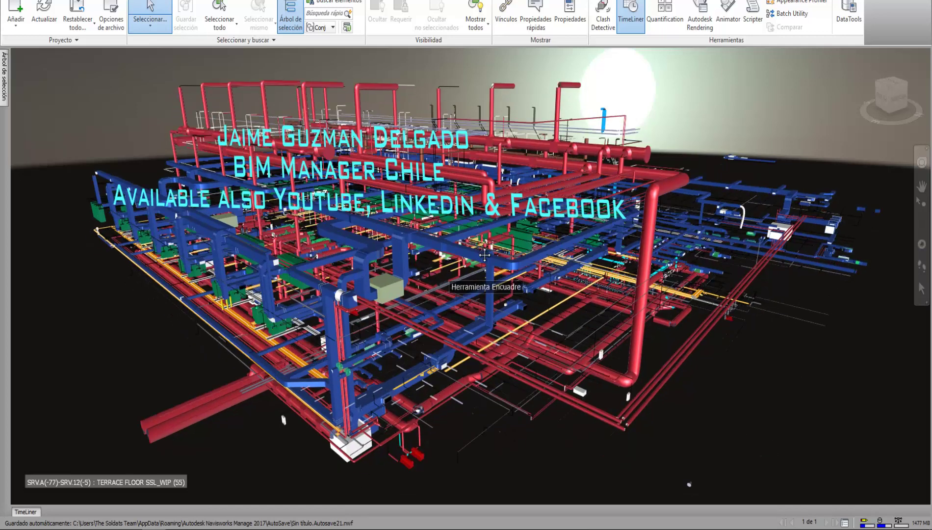
pyautogui.moveTo(484, 275); pyautogui.dragTo(479, 283)
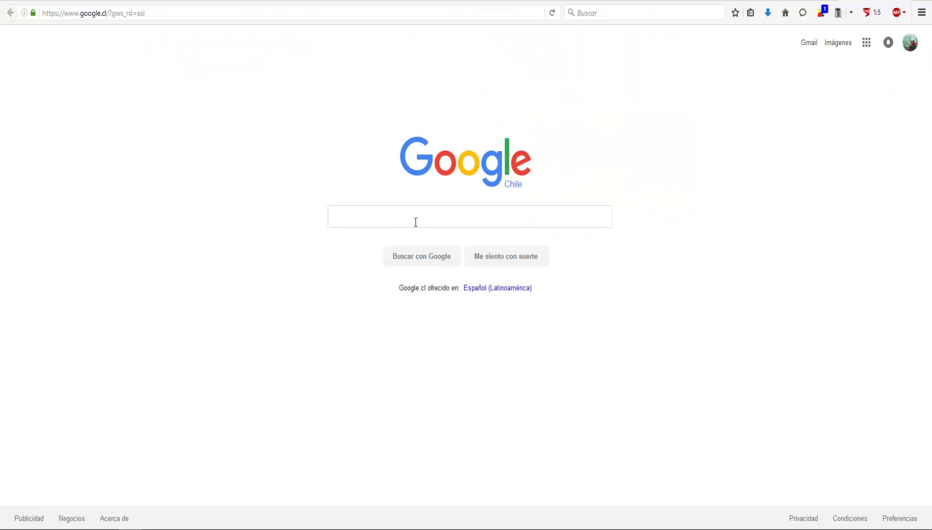
# - Search Google for 'autodesk' and open the official Autodesk website from the results
pyautogui.click(416, 220)
pyautogui.write('auto')
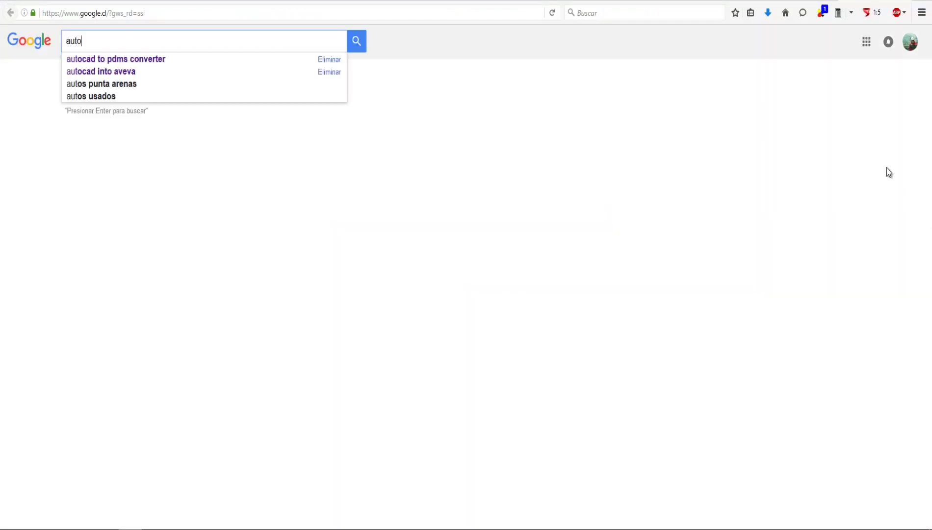
pyautogui.write('deks')
pyautogui.press('BackSpace')
pyautogui.press('BackSpace')
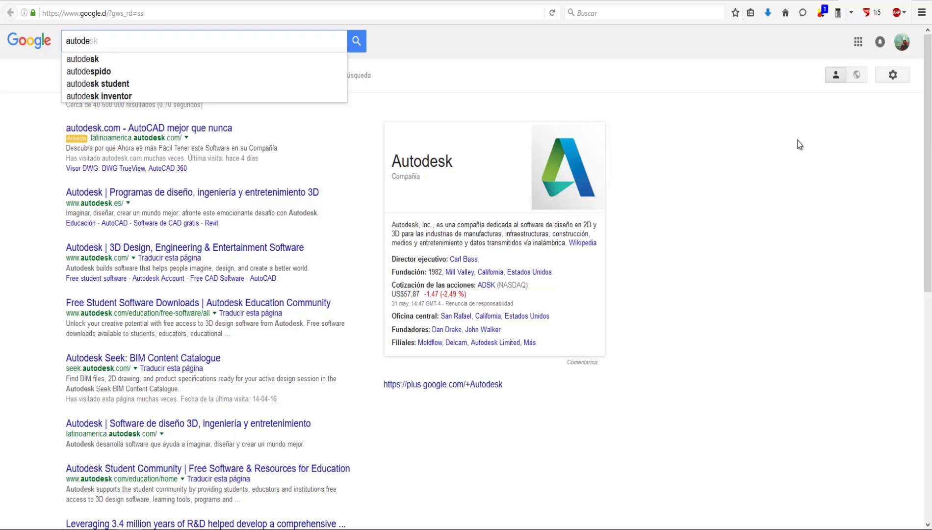
pyautogui.click(110, 252)
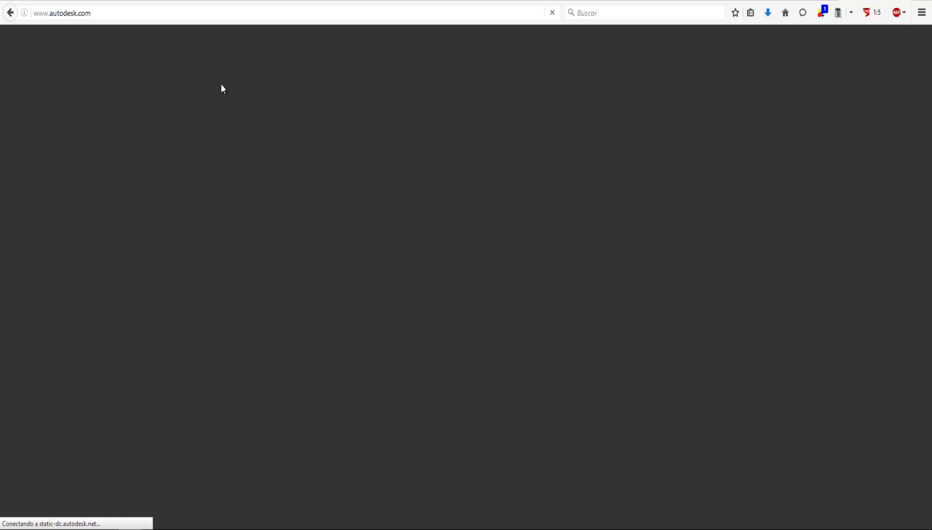
# - Open the Civil 3D overview page through MENU > Products on autodesk.com
pyautogui.click(97, 13)
pyautogui.click(98, 14)
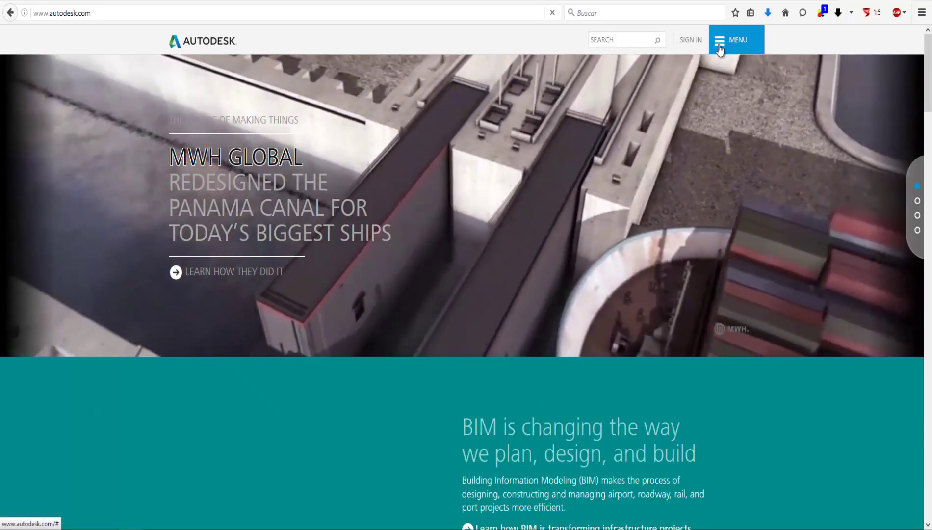
pyautogui.click(739, 46)
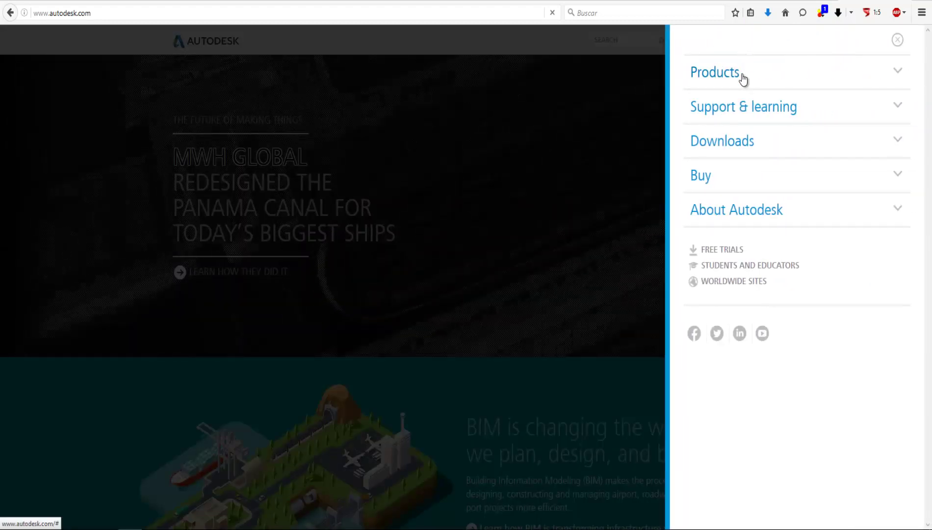
pyautogui.click(743, 80)
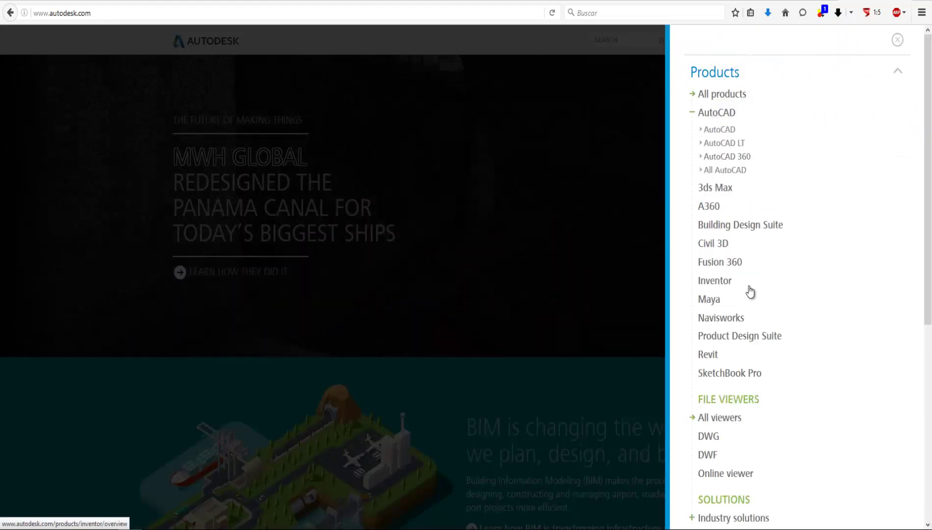
pyautogui.click(715, 248)
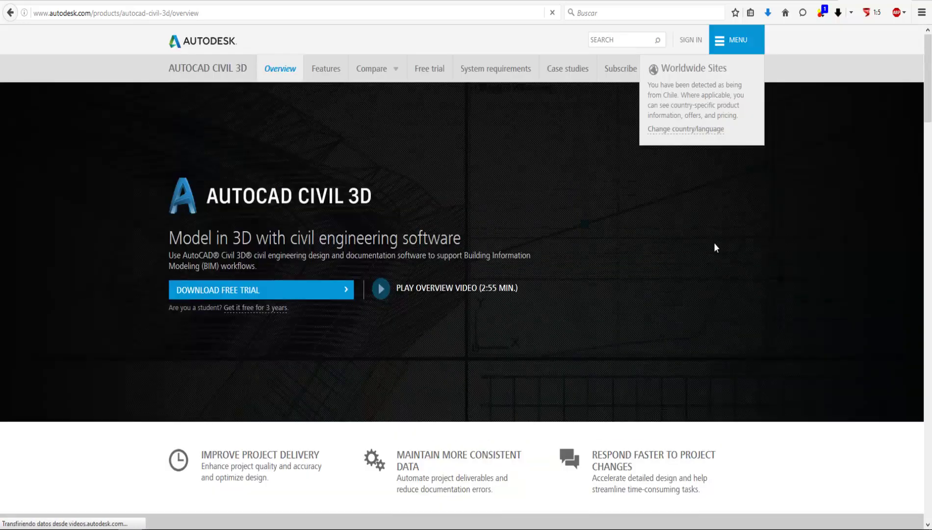
pyautogui.scroll(-2, 115, 286)
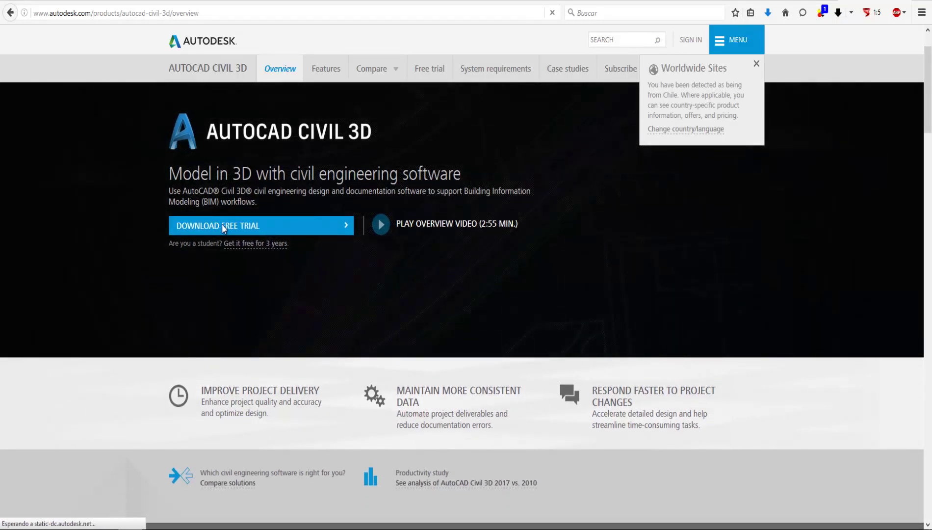
# - Open the AutoCAD Civil 3D DOWNLOAD FREE TRIAL page and scroll through its 30-day trial options
pyautogui.click(344, 228)
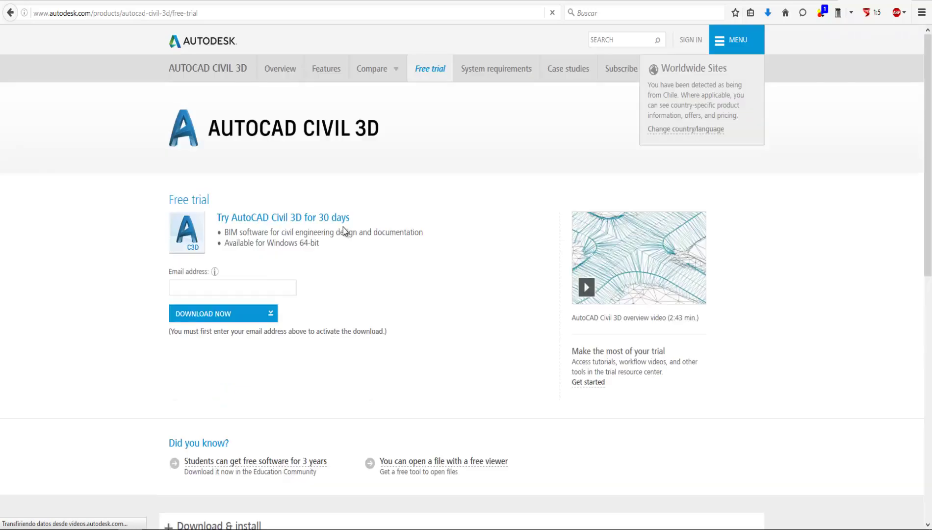
pyautogui.scroll(-3, 343, 227)
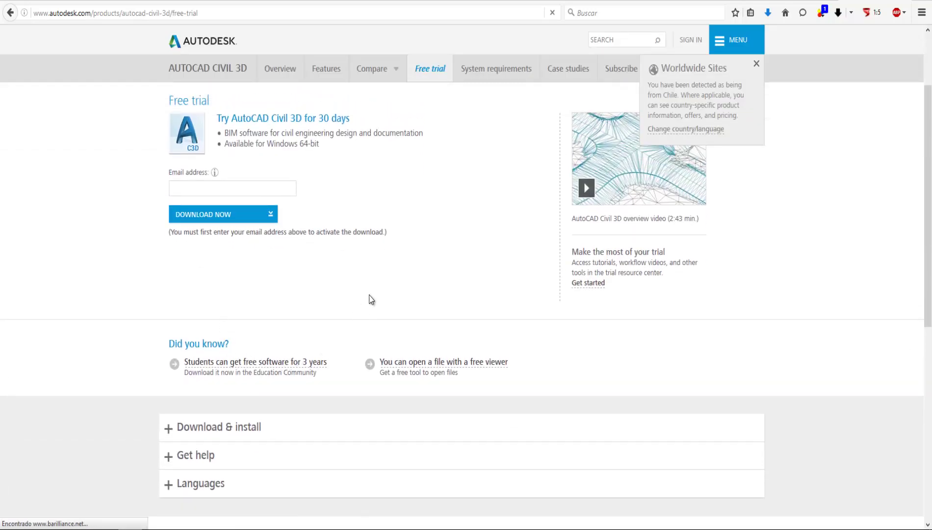
pyautogui.scroll(-1, 314, 235)
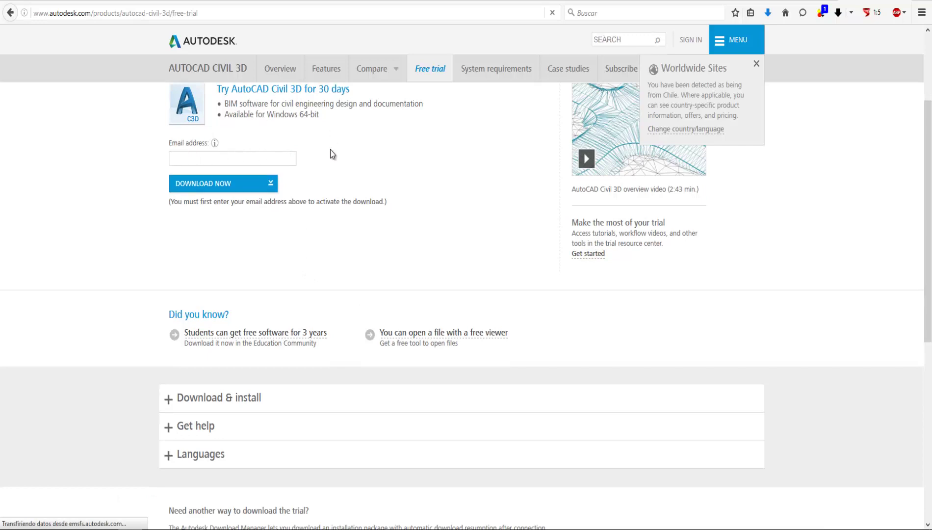
pyautogui.scroll(5, 254, 200)
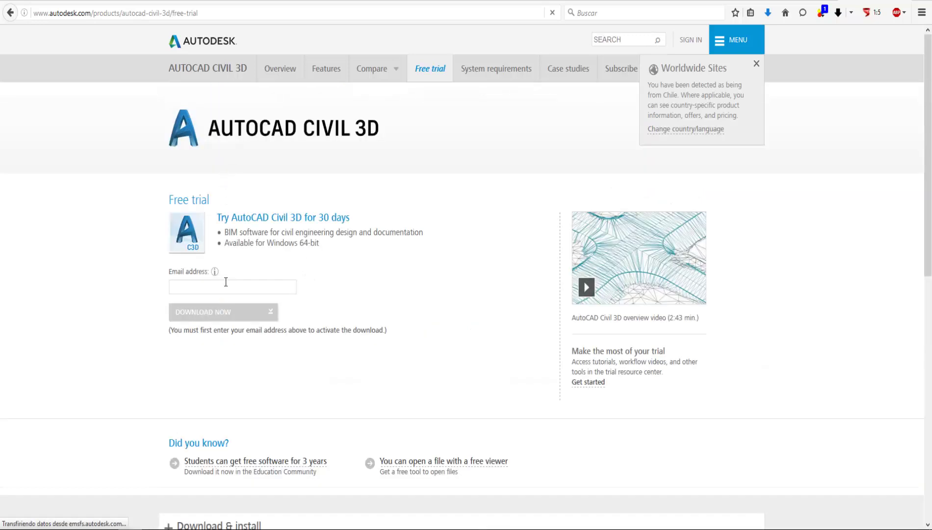
pyautogui.scroll(-3, 348, 263)
pyautogui.scroll(-2, 353, 280)
pyautogui.scroll(-4, 354, 285)
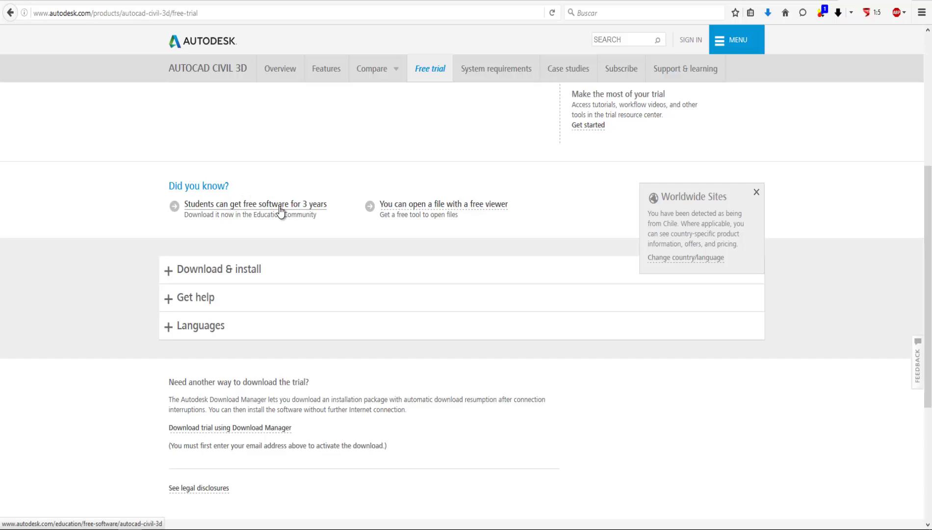
# - Follow 'Students can get free software for 3 years' and choose CREATE ACCOUNT
pyautogui.click(280, 210)
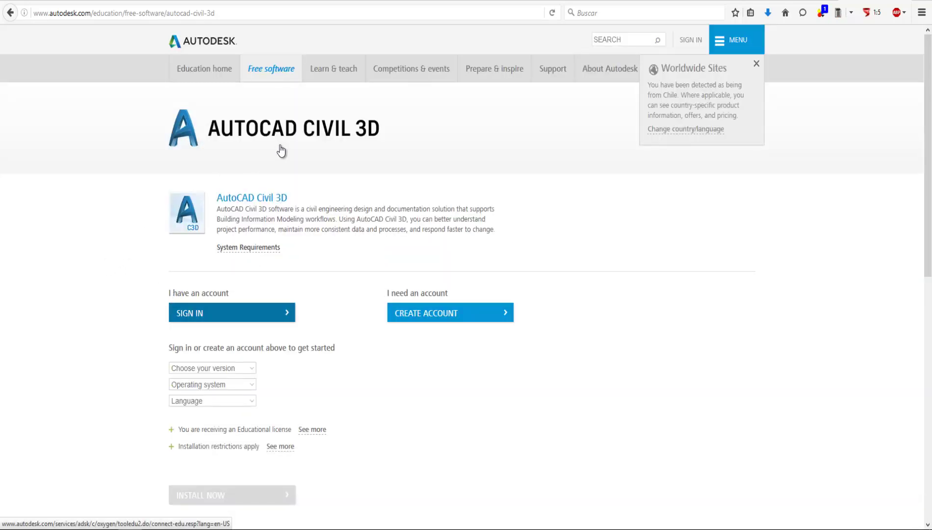
pyautogui.scroll(-3, 383, 121)
pyautogui.scroll(3, 382, 334)
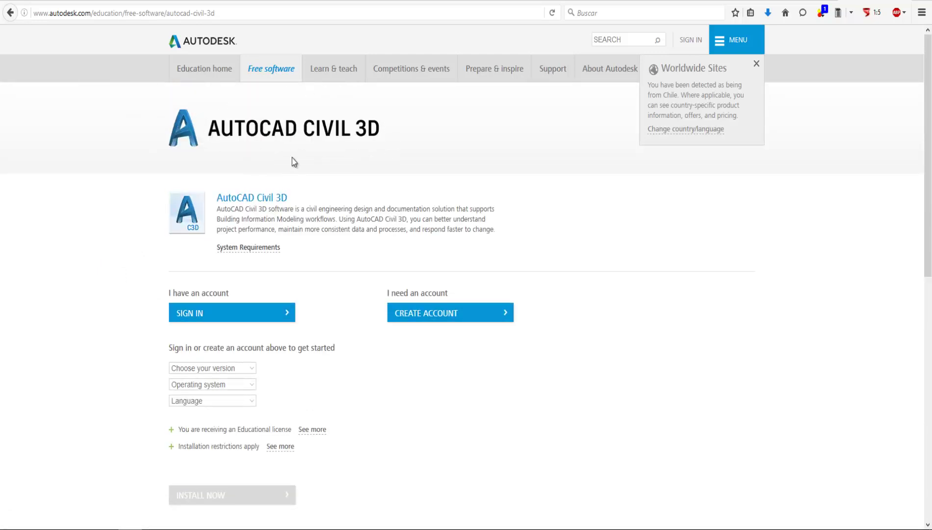
pyautogui.scroll(-3, 330, 303)
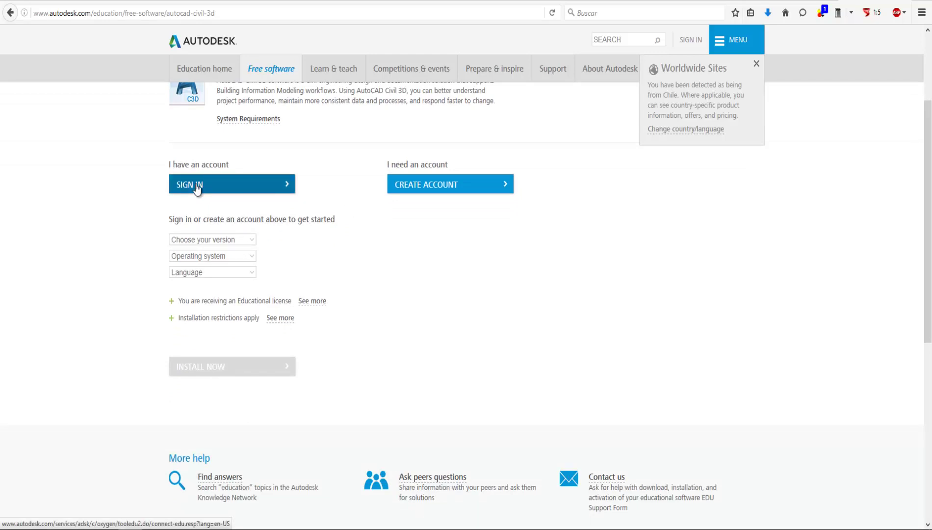
pyautogui.click(429, 188)
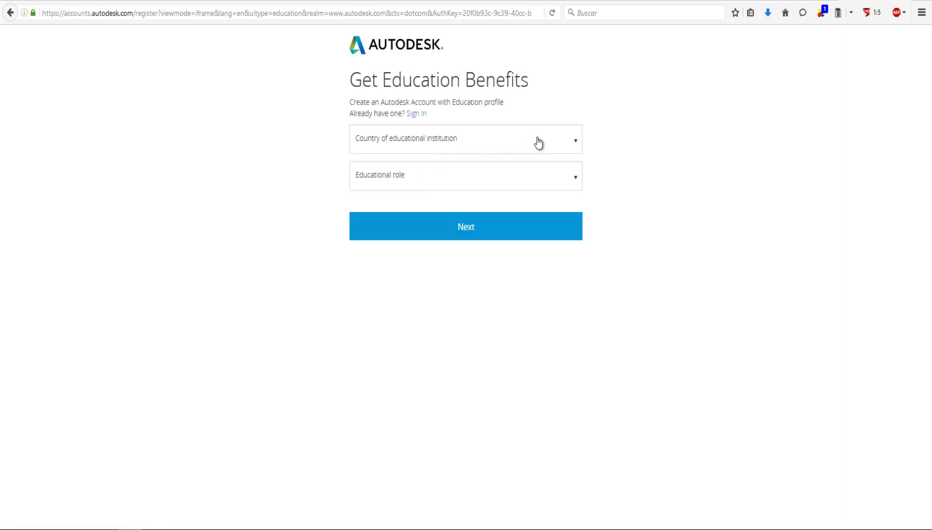
# - Set the institution country to Chile and the educational role to Student
pyautogui.click(538, 142)
pyautogui.click(538, 142)
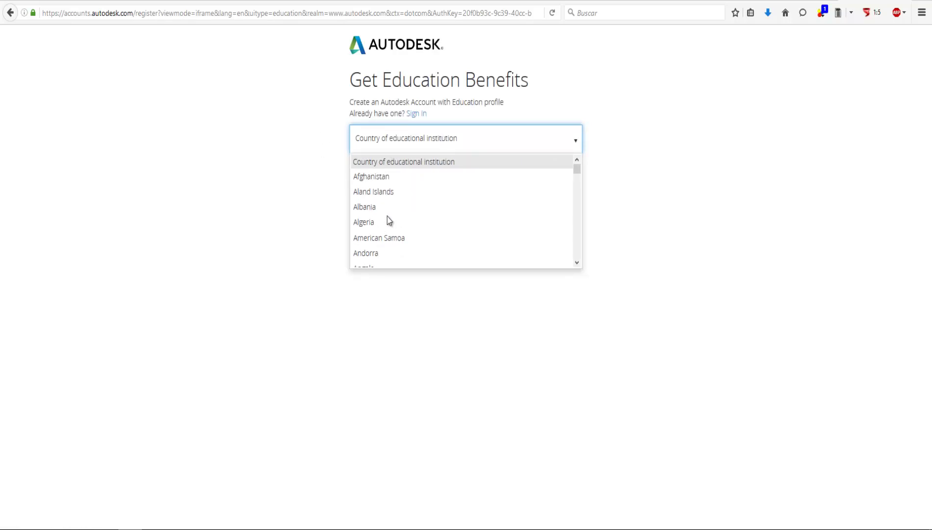
pyautogui.scroll(-3, 387, 218)
pyautogui.press('c')
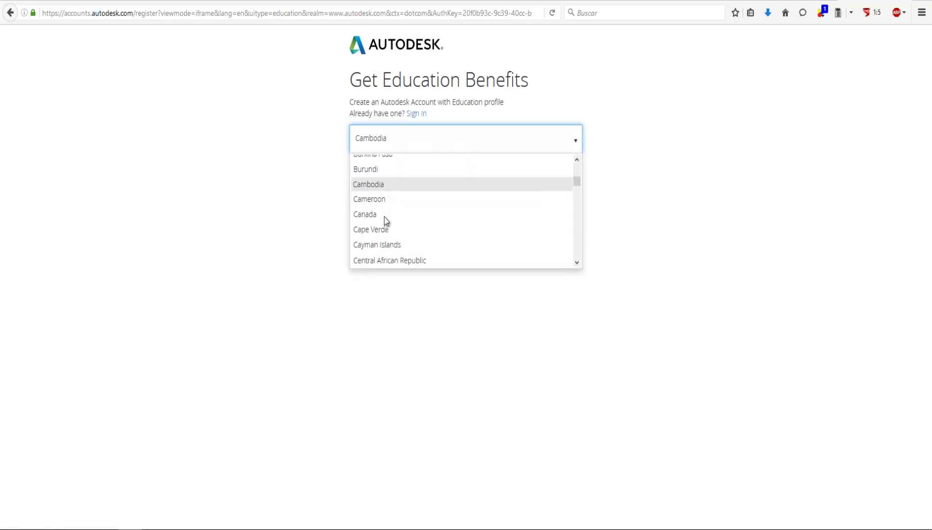
pyautogui.scroll(-1, 384, 219)
pyautogui.click(379, 262)
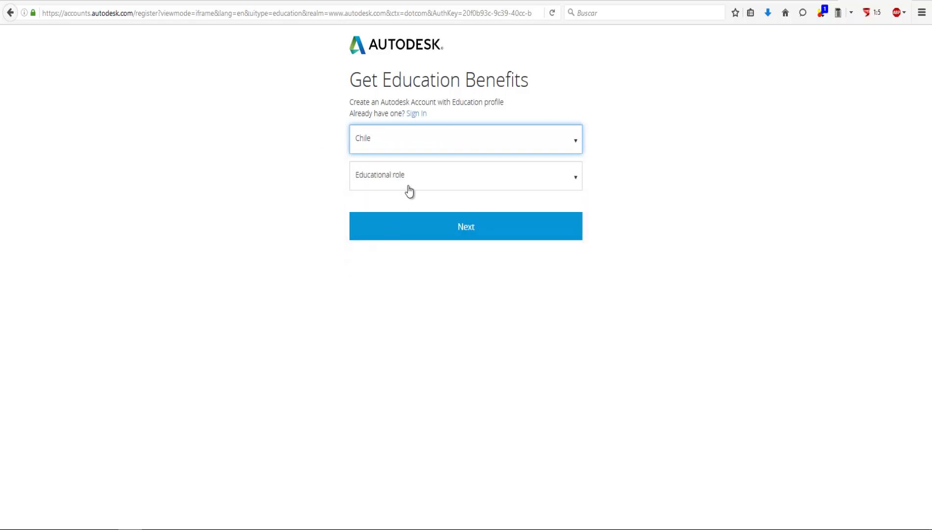
pyautogui.click(409, 189)
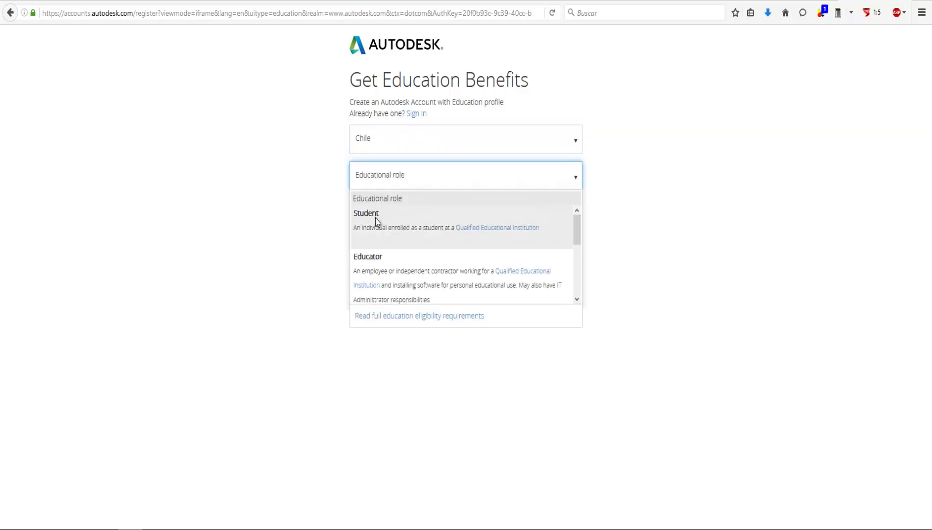
pyautogui.click(375, 218)
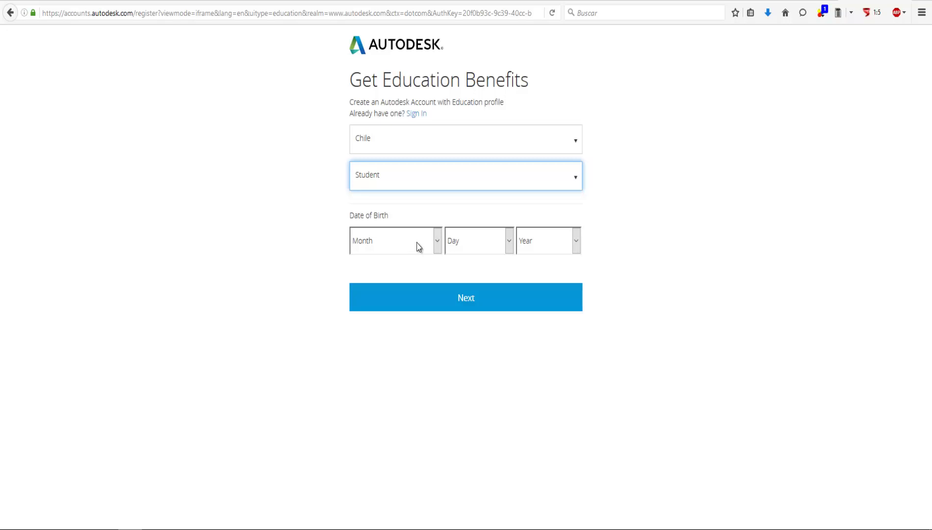
# - Set the date of birth to April 17, 2000 and continue with Next
pyautogui.click(437, 246)
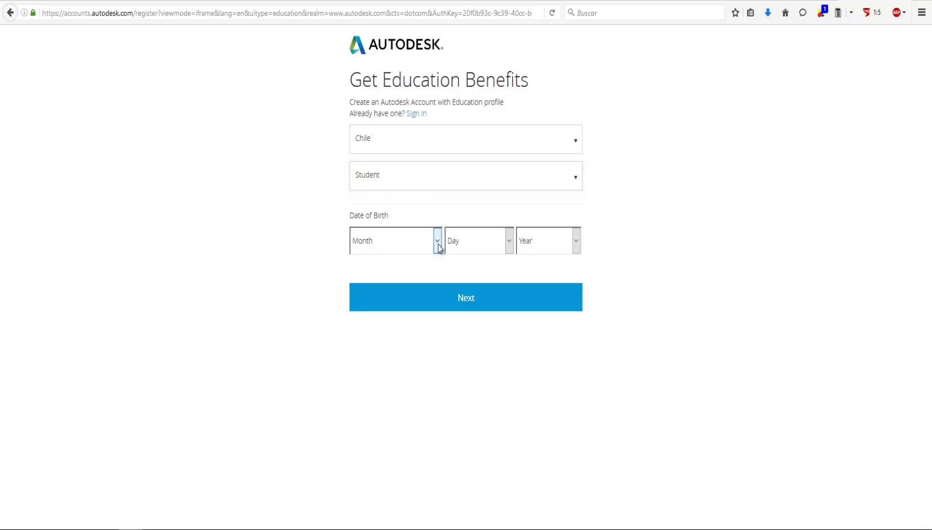
pyautogui.click(438, 244)
pyautogui.click(402, 300)
pyautogui.click(512, 239)
pyautogui.scroll(-4, 473, 383)
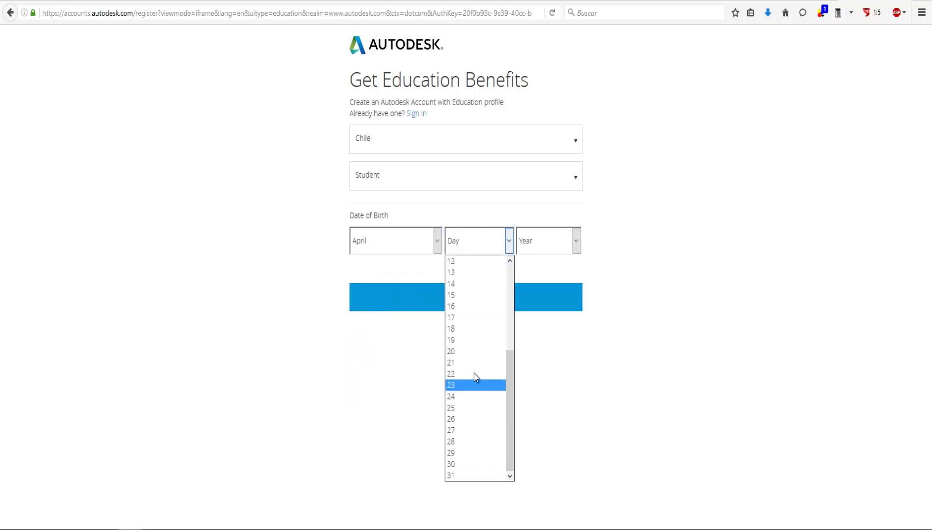
pyautogui.click(479, 317)
pyautogui.click(576, 241)
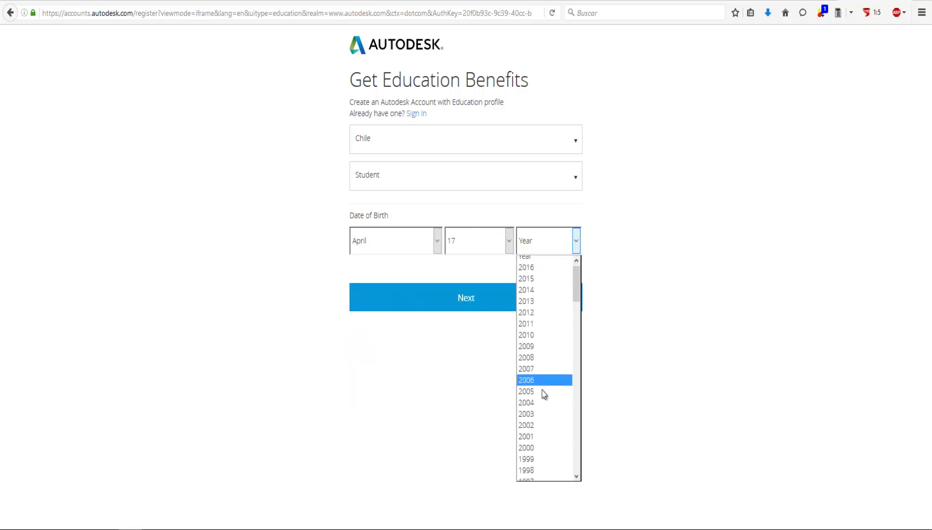
pyautogui.scroll(-1, 542, 390)
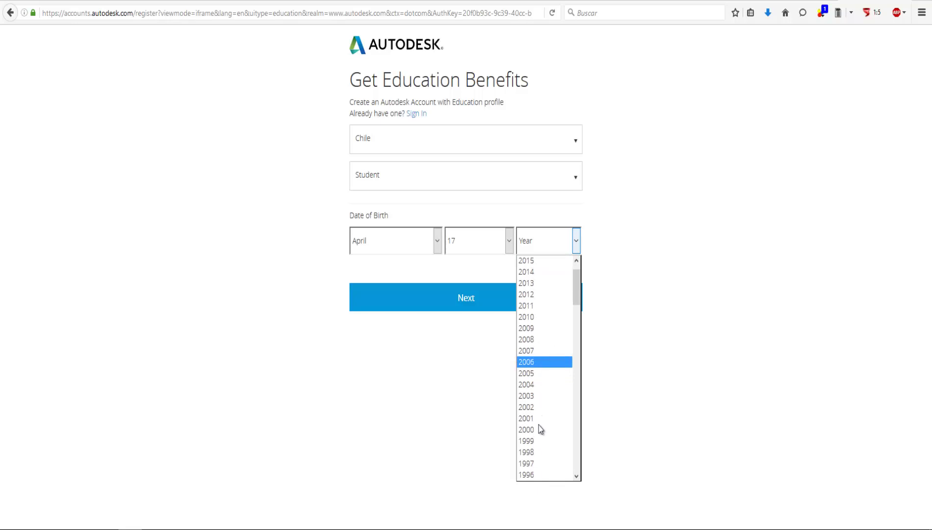
pyautogui.scroll(-3, 539, 428)
pyautogui.click(544, 321)
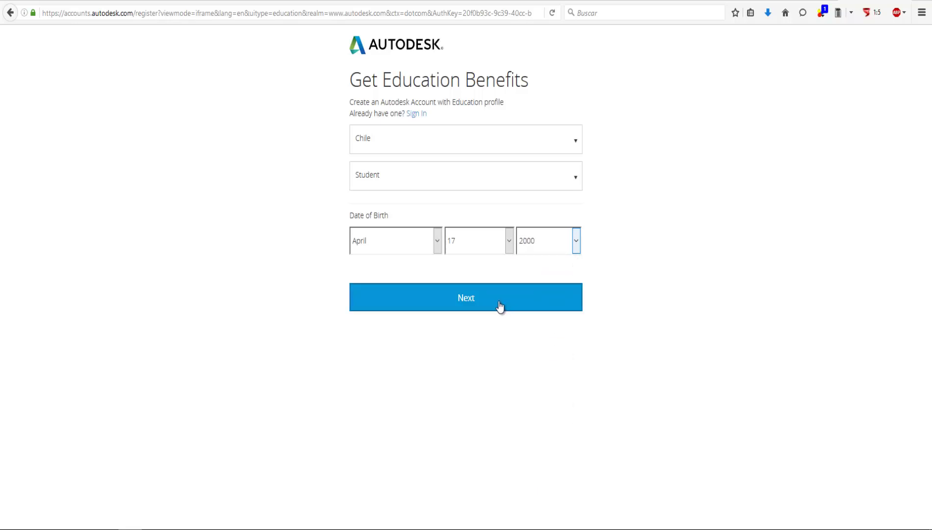
pyautogui.click(500, 305)
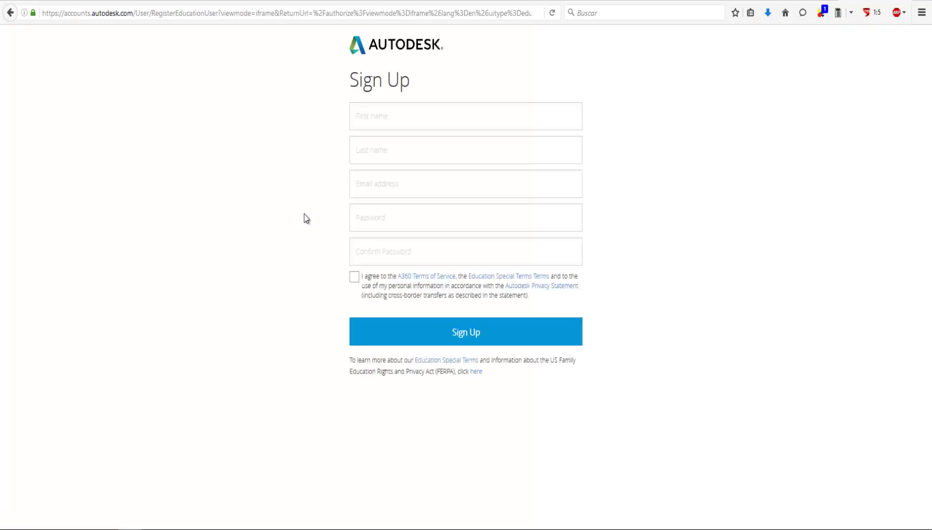
# - Fill in the first name and last name fields on the Sign Up form
pyautogui.click(410, 123)
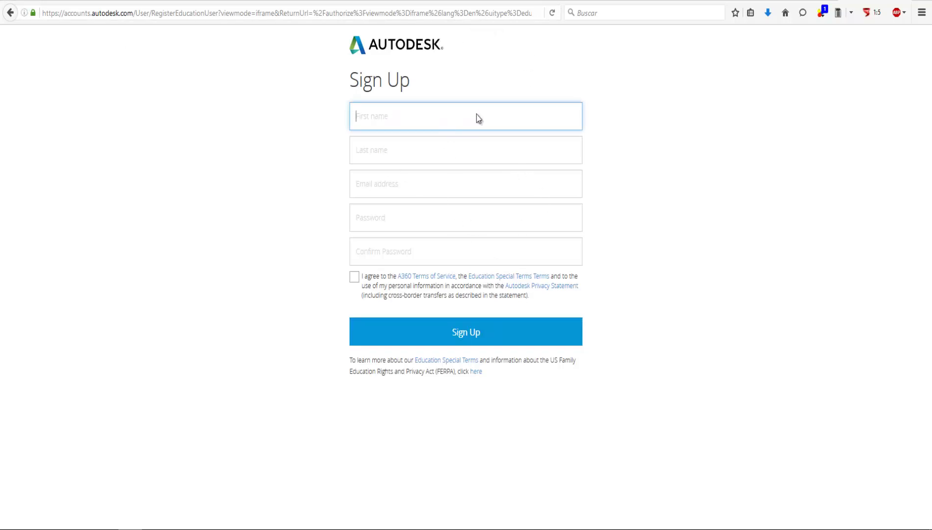
pyautogui.write('s')
pyautogui.write('o')
pyautogui.press('BackSpace')
pyautogui.press('BackSpace')
pyautogui.press('BackSpace')
pyautogui.press('Tab')
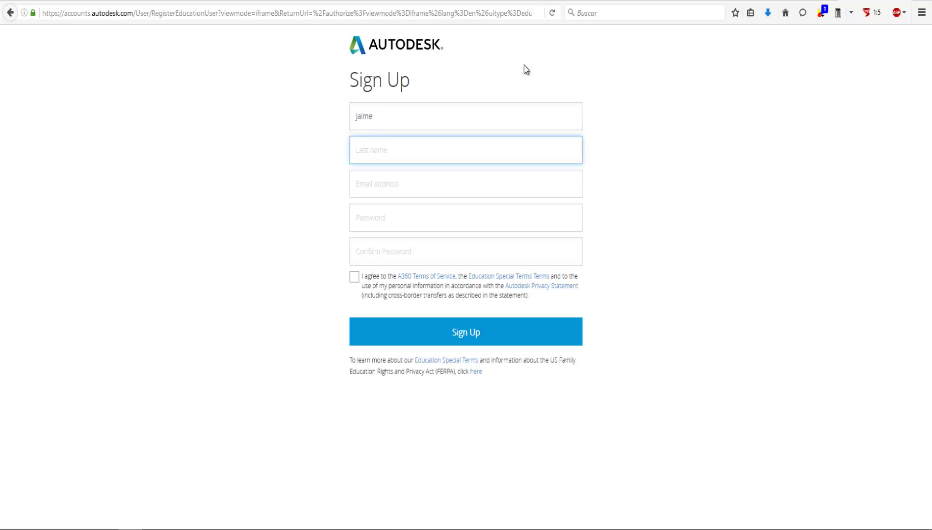
pyautogui.write('EL BIM ')
pyautogui.write('Mana')
pyautogui.press('BackSpace')
pyautogui.press('BackSpace')
pyautogui.press('BackSpace')
pyautogui.write('ana')
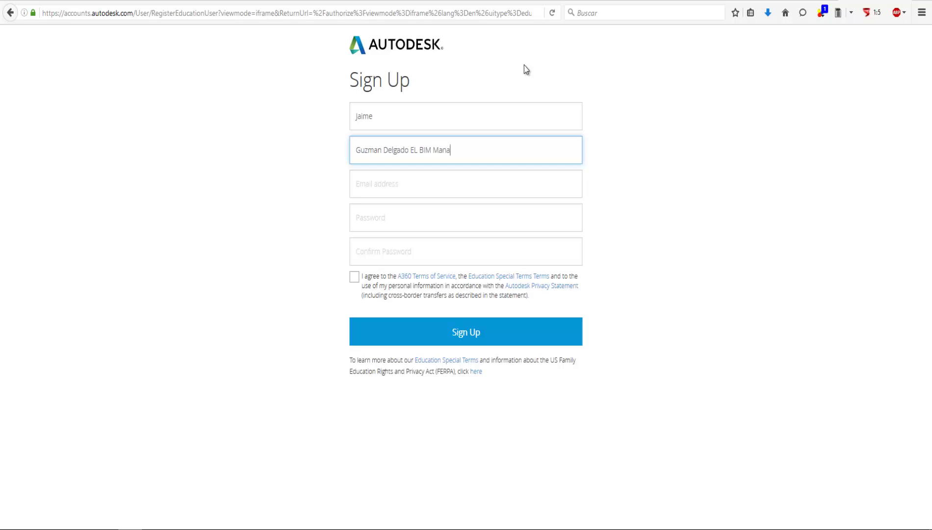
pyautogui.write('ger ')
pyautogui.write('Chile')
# - Enter the e-mail and password, accept the terms, submit Sign Up, and go to Gmail
pyautogui.click(438, 180)
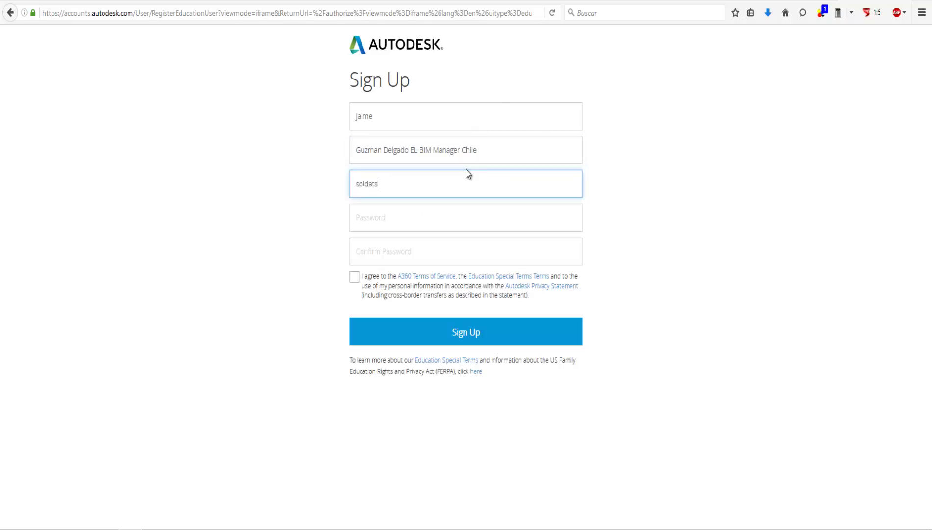
pyautogui.press('Tab')
pyautogui.write('a')
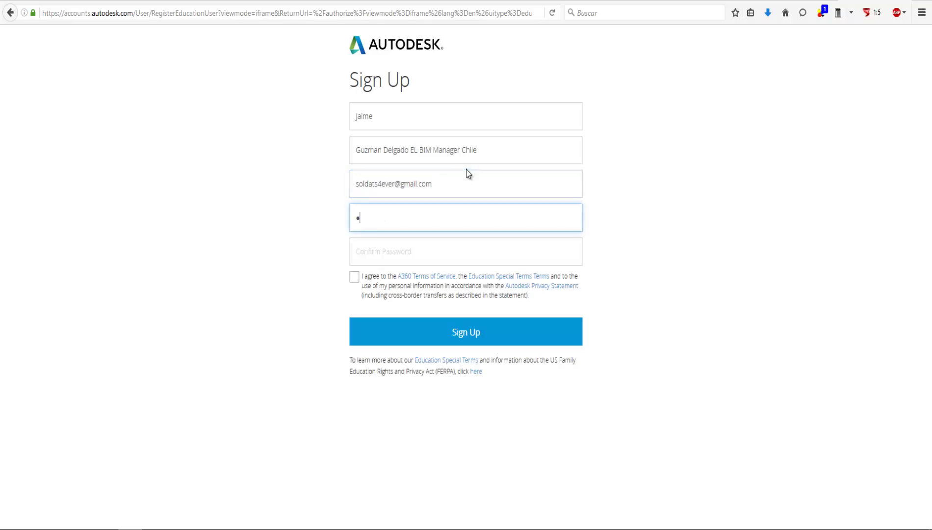
pyautogui.write('aaaaaaaaaa')
pyautogui.press('BackSpace')
pyautogui.press('BackSpace')
pyautogui.press('BackSpace')
pyautogui.press('BackSpace')
pyautogui.write('aaa')
pyautogui.write('aa')
pyautogui.click(519, 256)
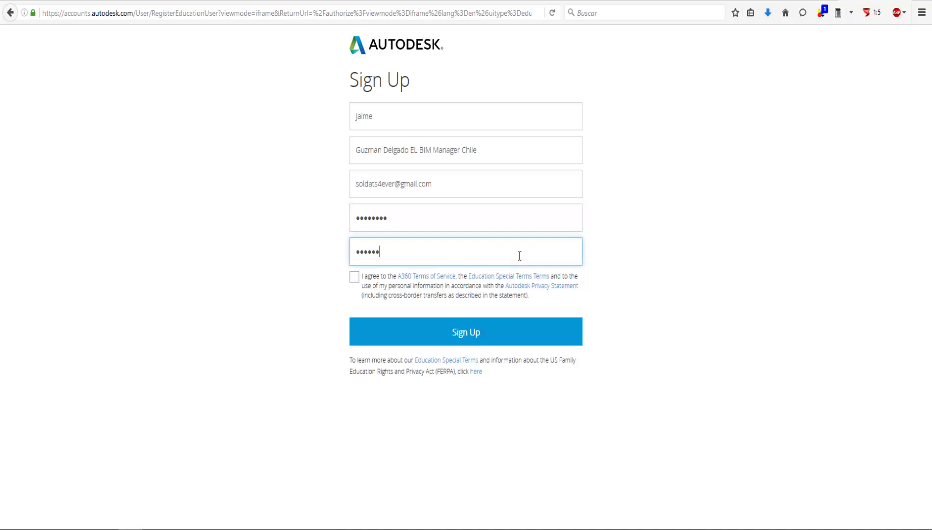
pyautogui.click(354, 276)
pyautogui.click(484, 336)
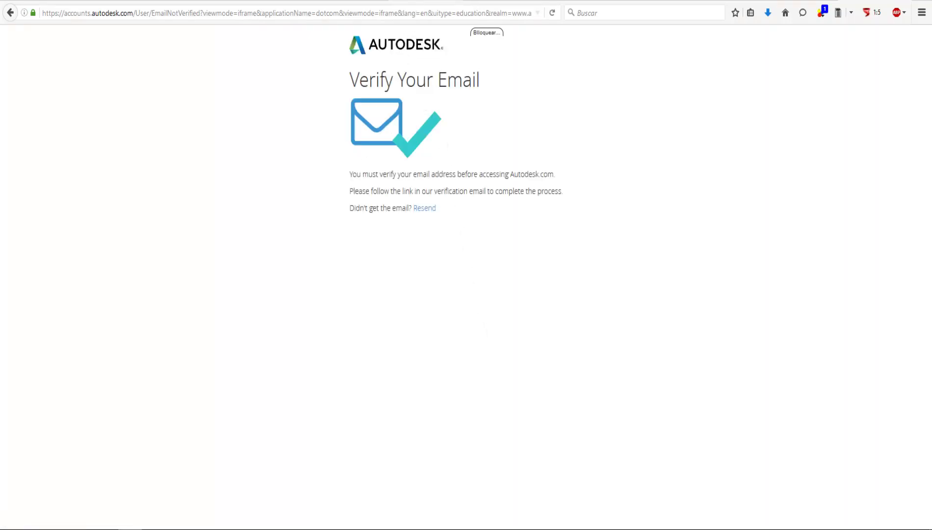
pyautogui.click(426, 1)
# - Switch to the receiving Google account, open 'Verify your Autodesk account' and click VERIFY EMAIL
pyautogui.click(910, 41)
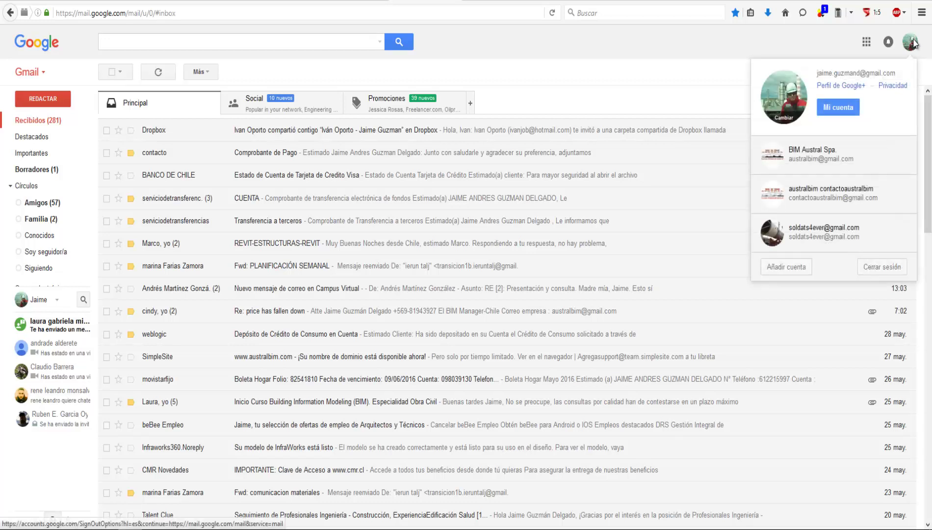
pyautogui.click(791, 239)
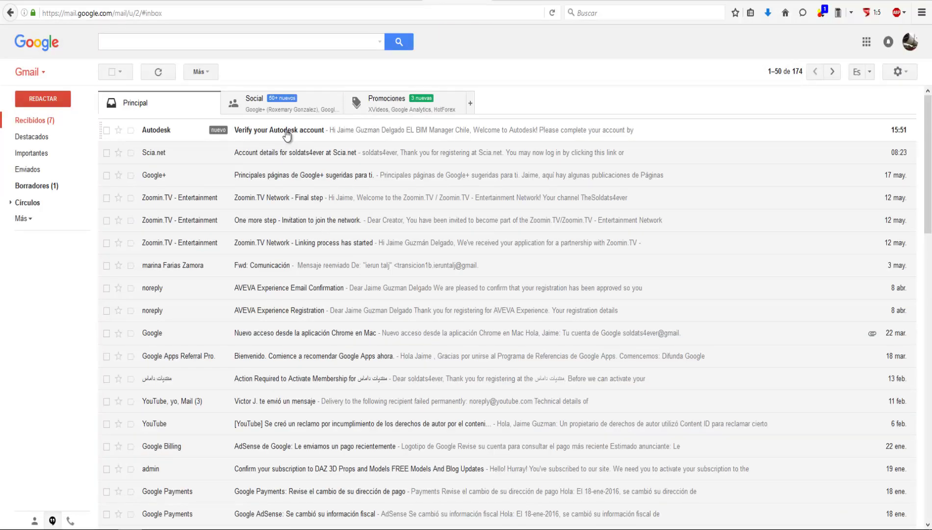
pyautogui.click(287, 135)
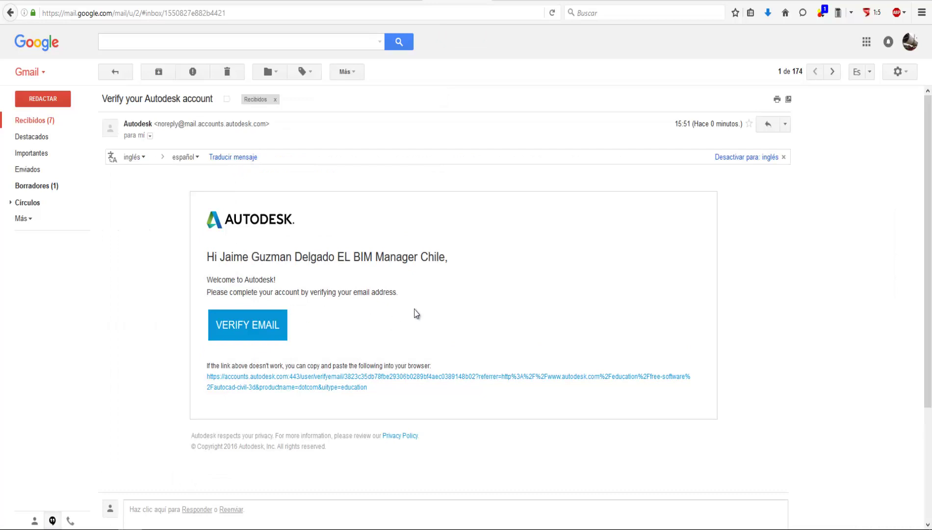
pyautogui.click(249, 326)
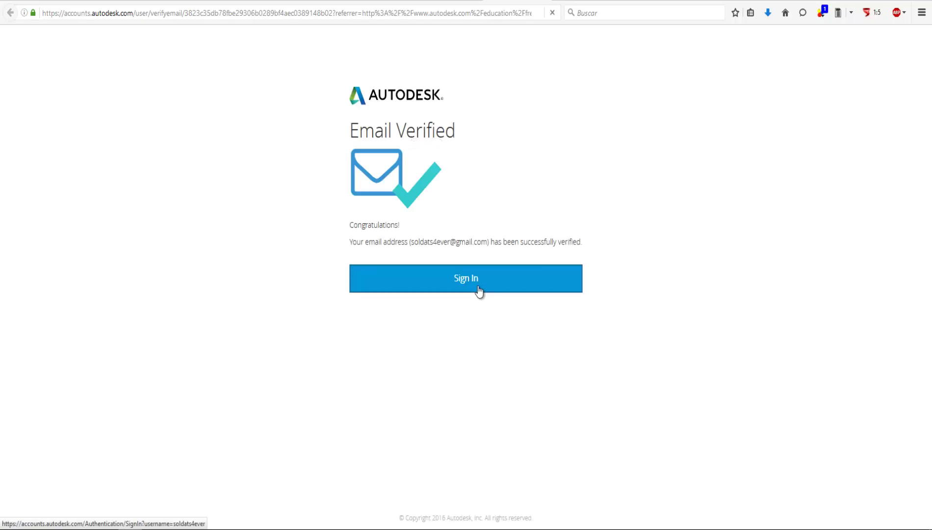
# - Sign in, fill the institution field, and set area of study to Architecture, Engineering & Construction
pyautogui.click(478, 288)
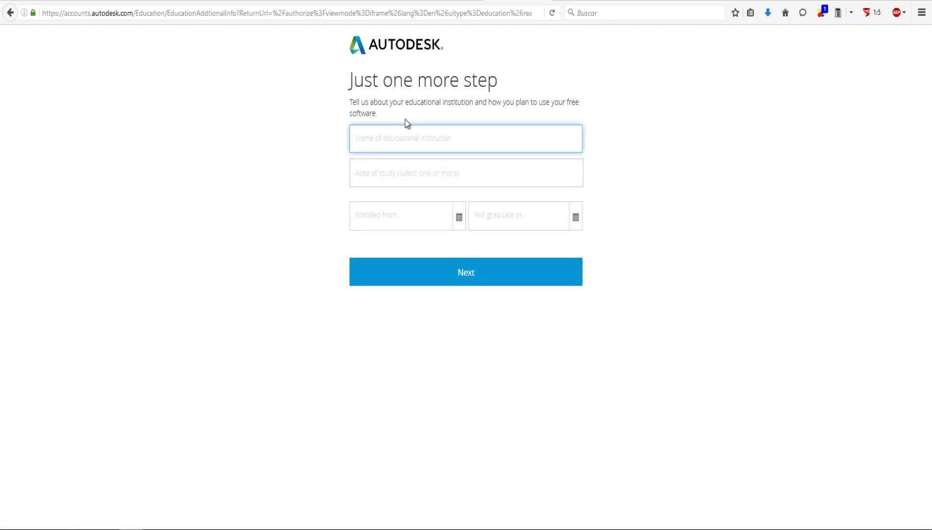
pyautogui.write('ajs')
pyautogui.press('BackSpace')
pyautogui.press('BackSpace')
pyautogui.press('BackSpace')
pyautogui.write('ajs')
pyautogui.press('BackSpace')
pyautogui.press('BackSpace')
pyautogui.press('BackSpace')
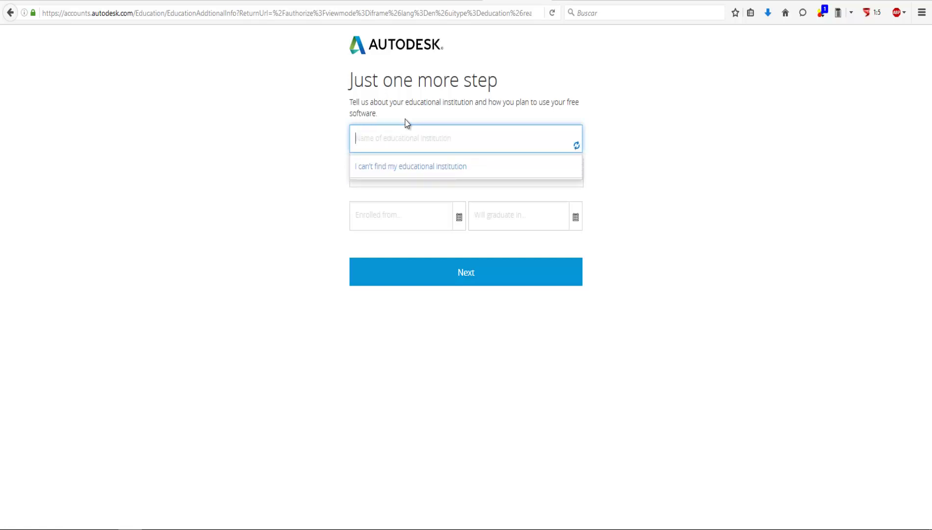
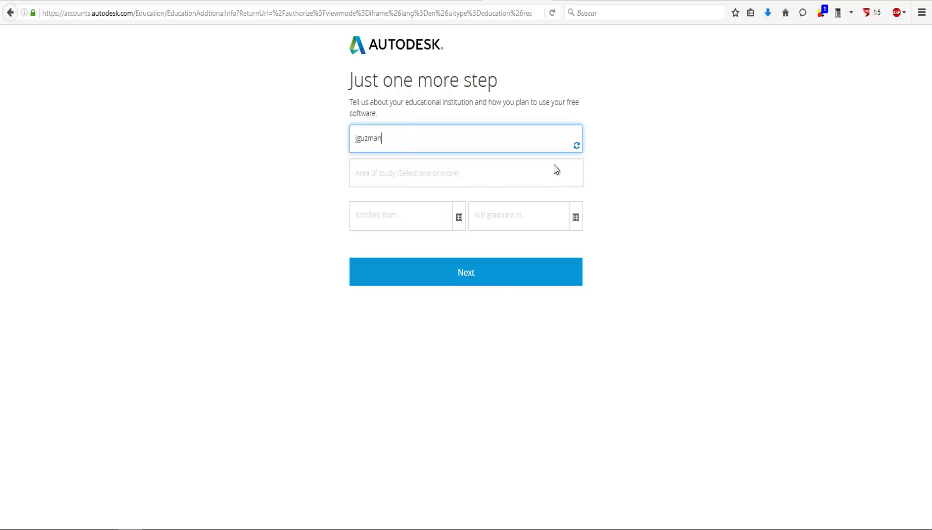
pyautogui.click(539, 179)
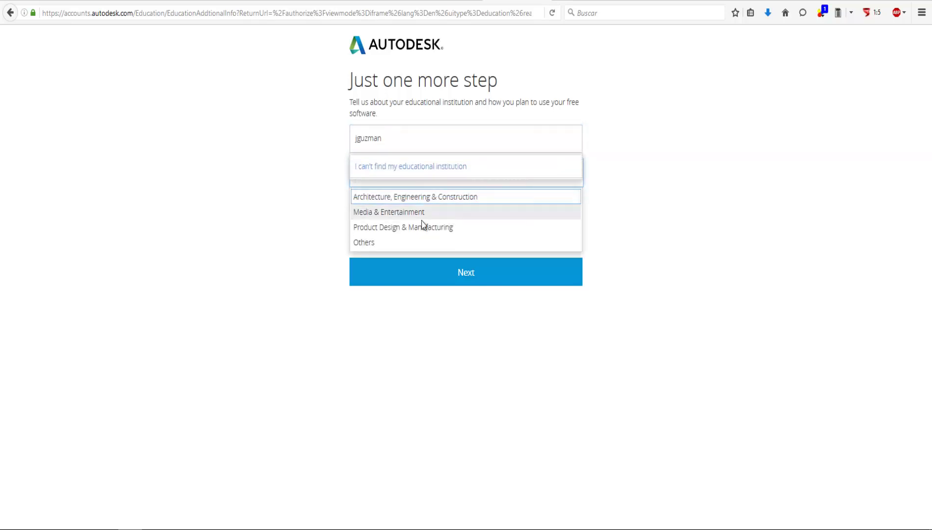
pyautogui.click(397, 198)
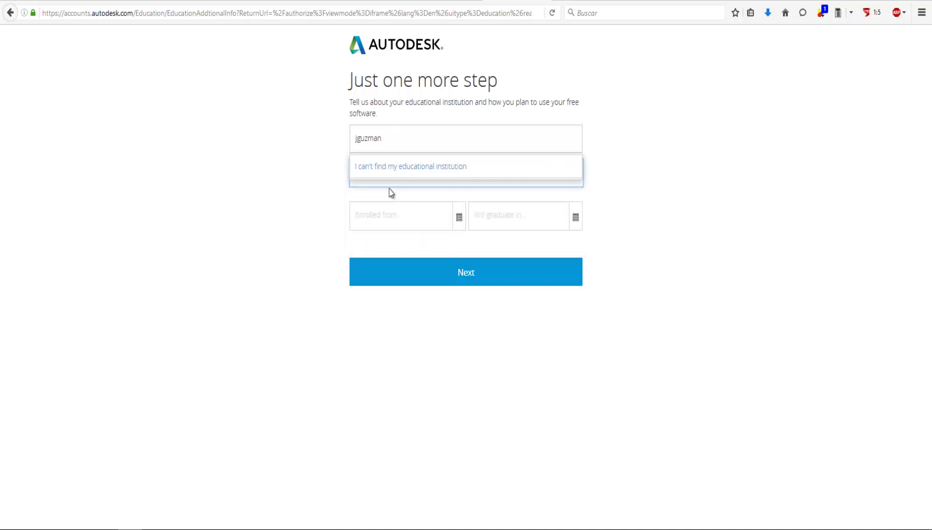
pyautogui.click(445, 168)
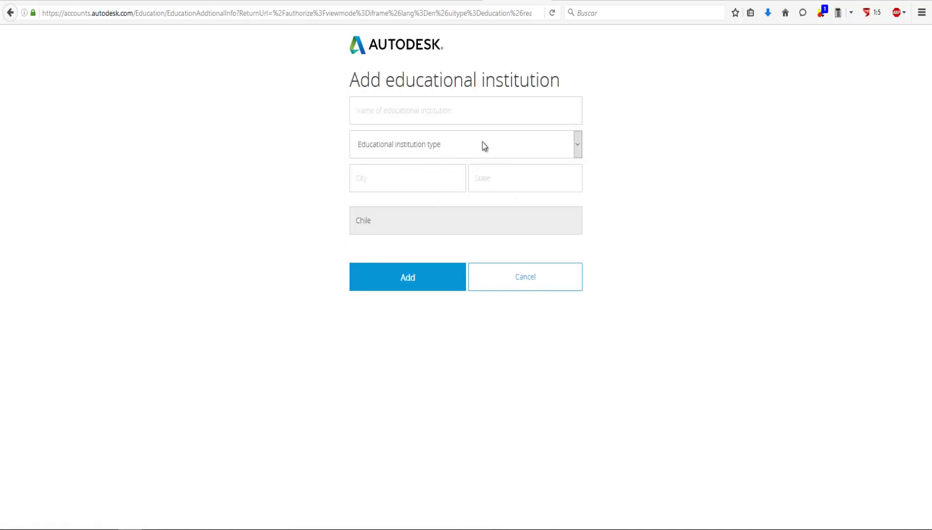
# - Enter 'bim austral' as the new institution's name and look through the institution types
pyautogui.click(507, 110)
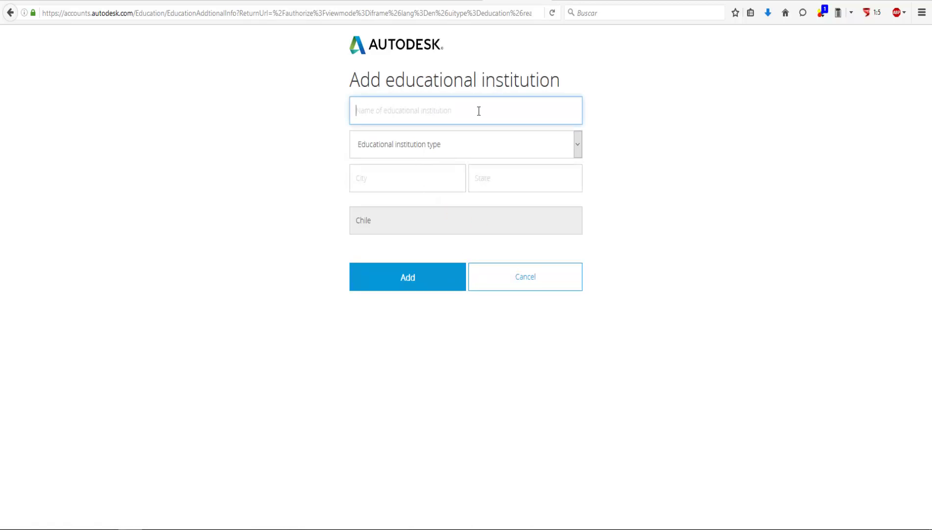
pyautogui.write('b')
pyautogui.write('im au')
pyautogui.write('stral')
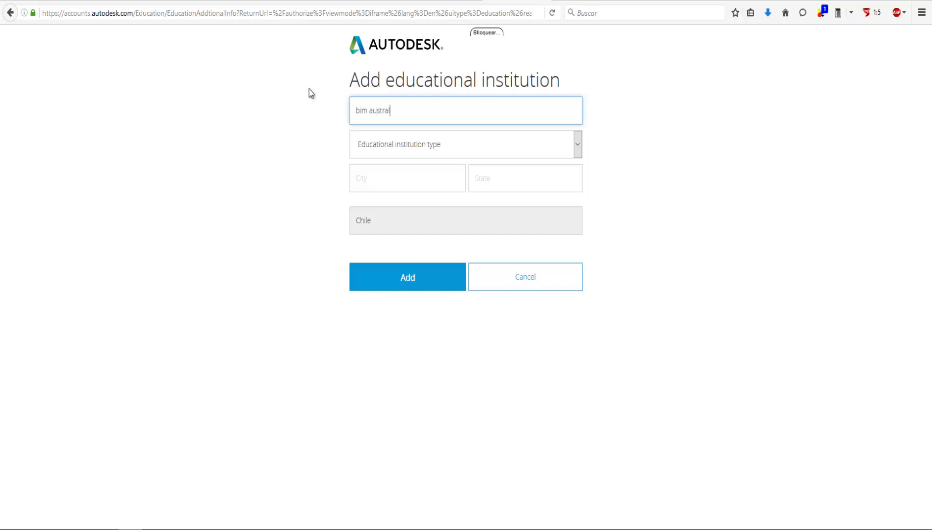
pyautogui.click(483, 146)
pyautogui.click(401, 166)
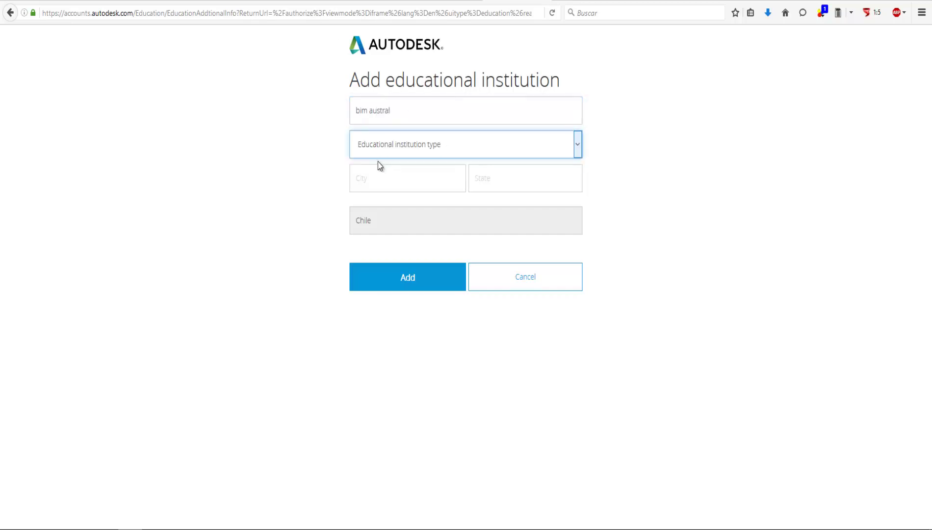
pyautogui.click(412, 176)
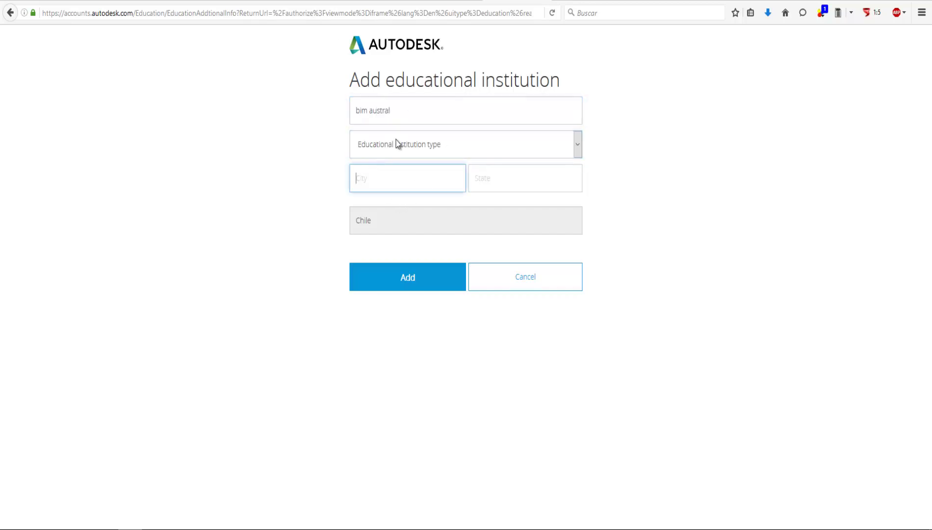
pyautogui.click(396, 140)
pyautogui.click(377, 168)
# - Set city Punta Arenas and state Chile, pick the institution type, and add the institution
pyautogui.click(377, 170)
pyautogui.write('Punta A')
pyautogui.write('renas')
pyautogui.click(509, 172)
pyautogui.write('Chile')
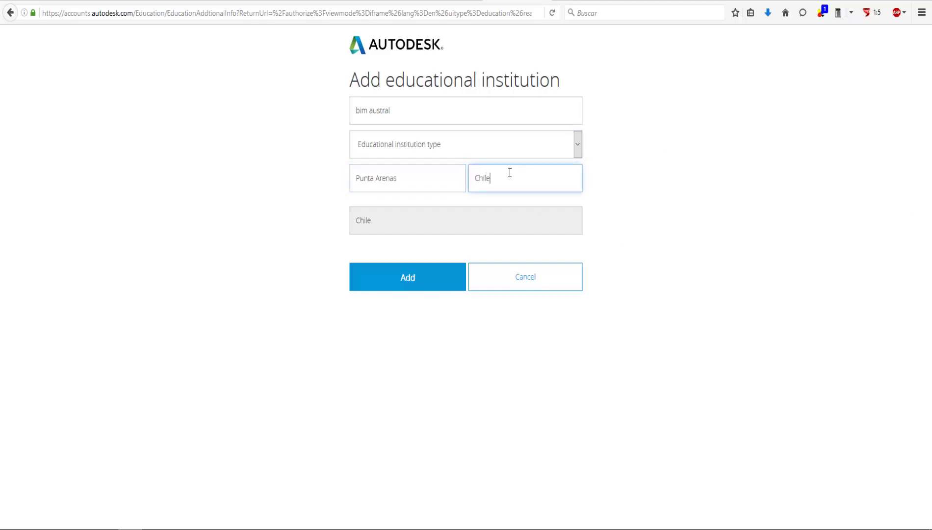
pyautogui.click(516, 144)
pyautogui.click(568, 144)
pyautogui.click(424, 283)
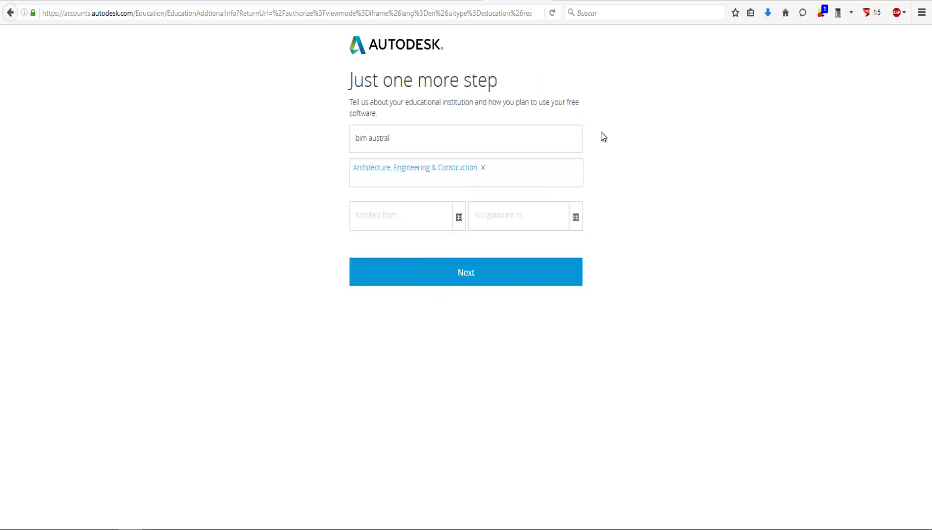
# - Set enrolment from Jan 2016 and graduation Aug 2016, then finish the education account
pyautogui.click(459, 219)
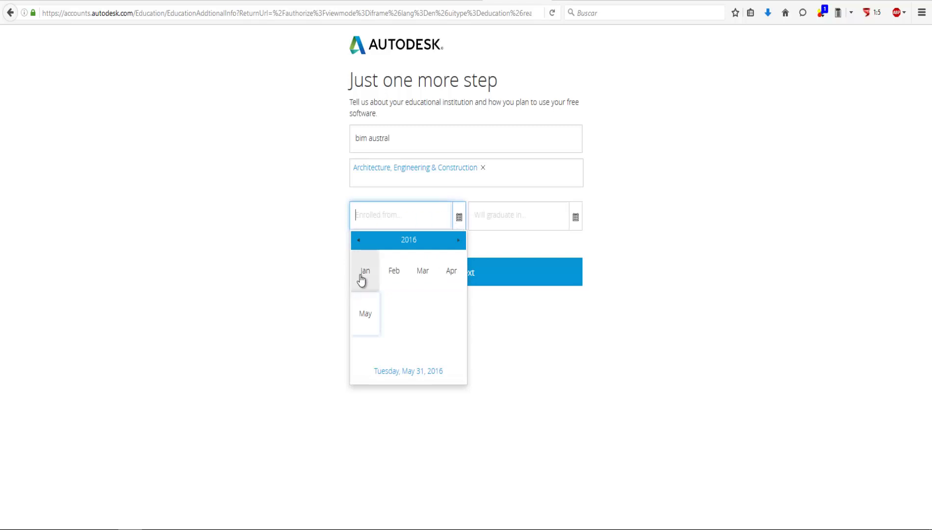
pyautogui.click(365, 272)
pyautogui.click(575, 219)
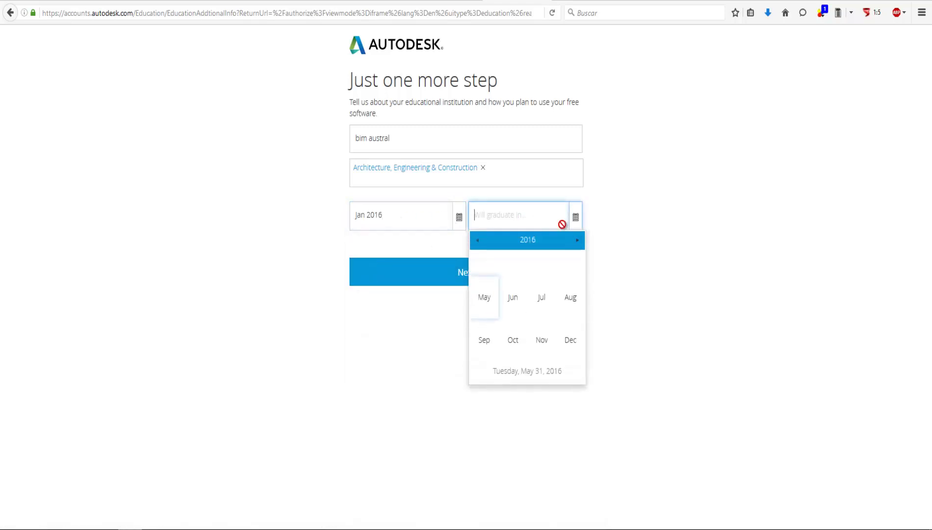
pyautogui.click(570, 297)
pyautogui.click(452, 285)
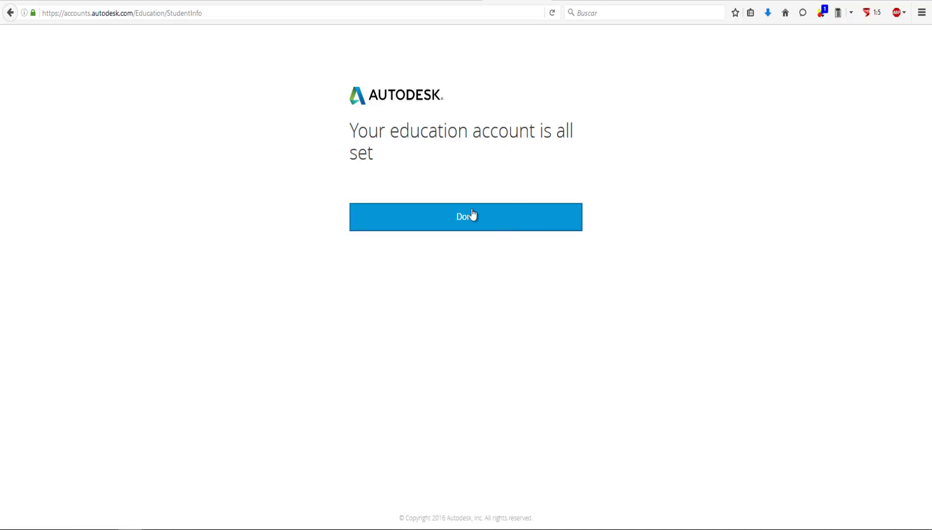
pyautogui.click(462, 227)
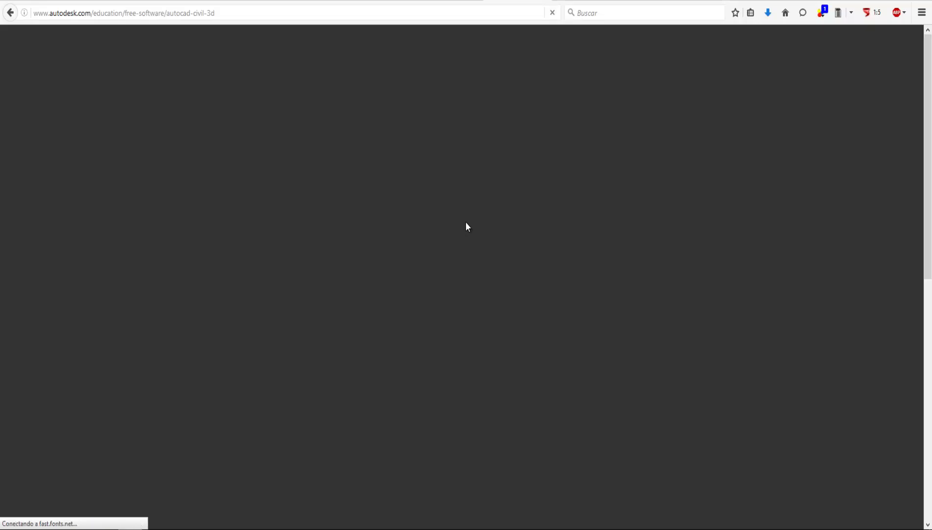
# - Set version AutoCAD Civil 3D 2017, operating system Windows 64-bit and language Español for the download
pyautogui.scroll(-3, 463, 224)
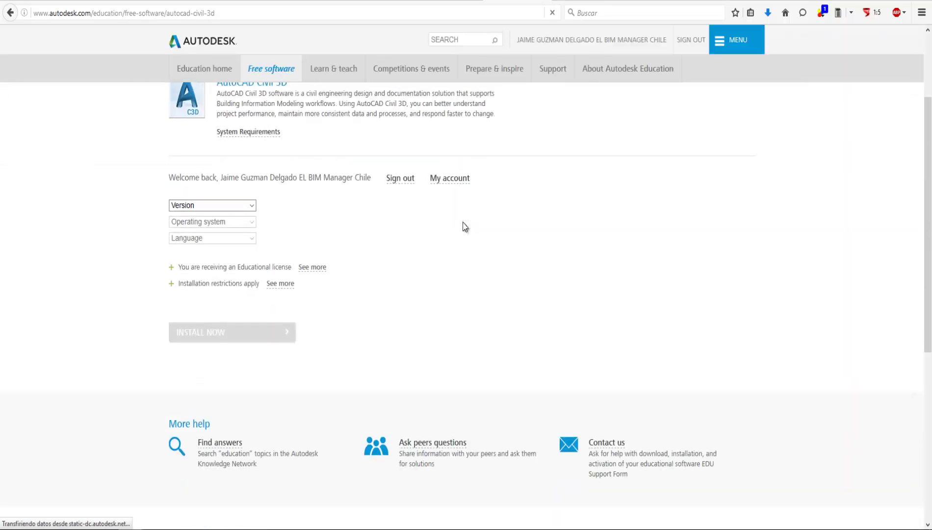
pyautogui.click(251, 200)
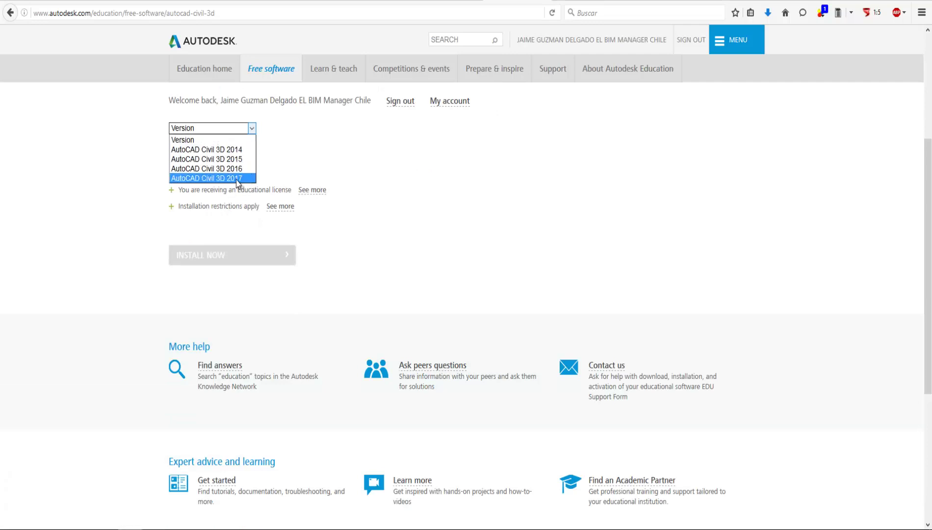
pyautogui.click(234, 178)
pyautogui.click(252, 144)
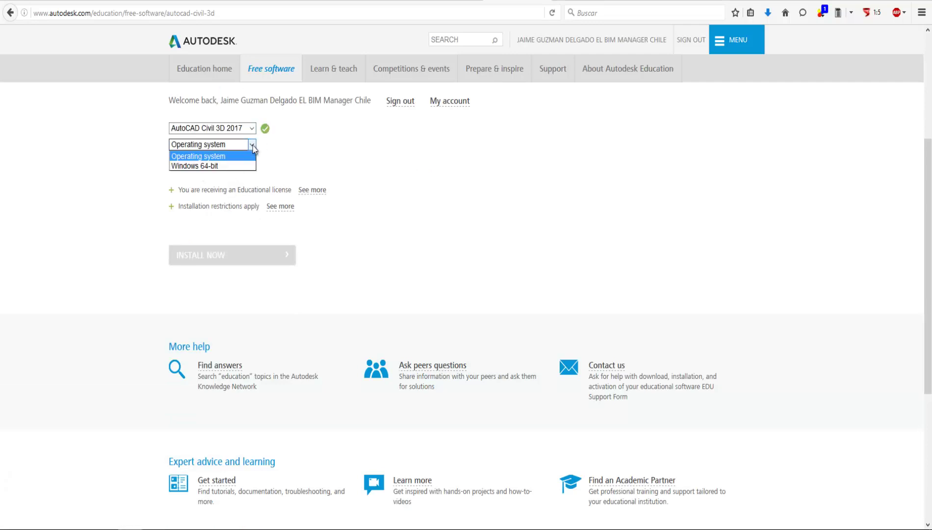
pyautogui.click(198, 167)
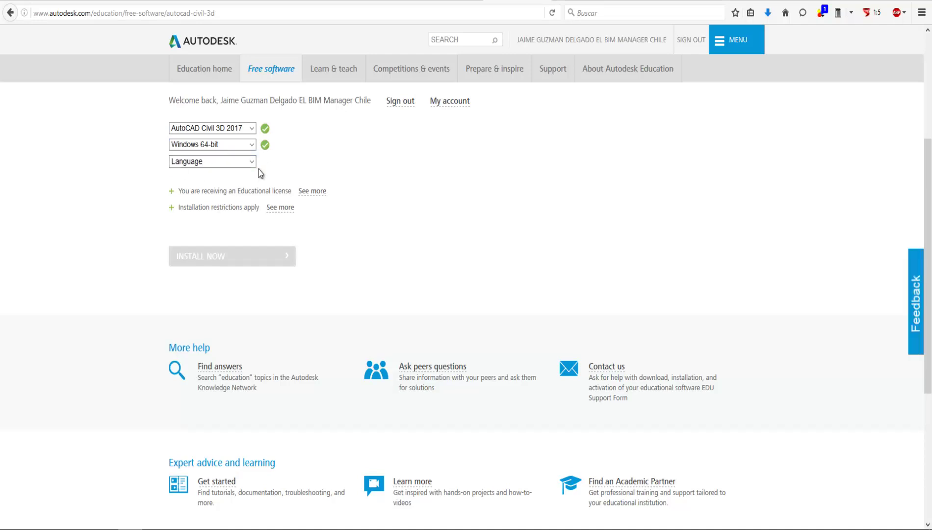
pyautogui.click(251, 162)
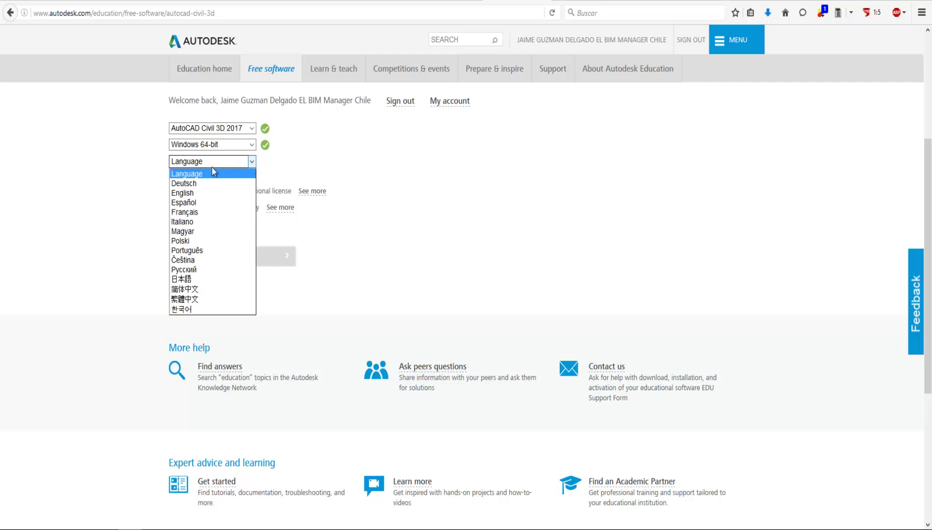
pyautogui.click(199, 202)
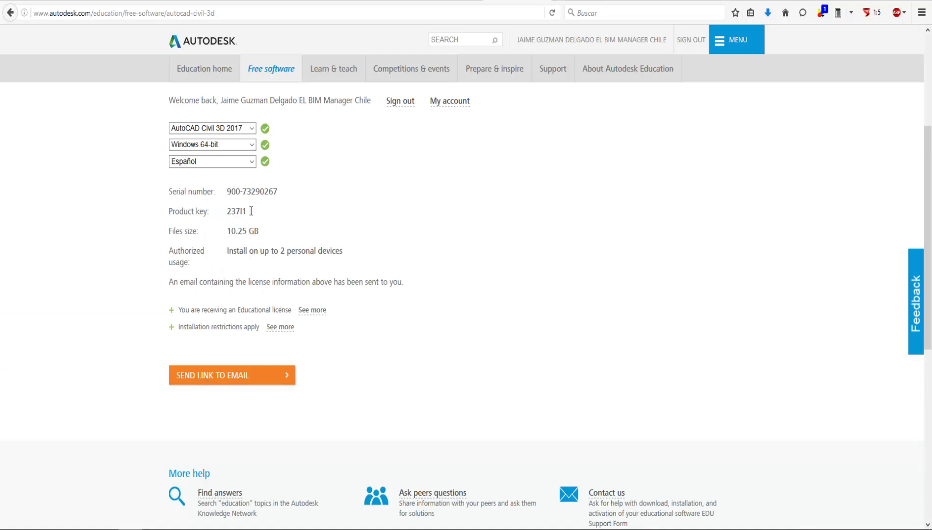
pyautogui.moveTo(247, 212)
pyautogui.mouseDown()
pyautogui.moveTo(227, 212)
pyautogui.moveTo(278, 192)
pyautogui.moveTo(227, 211)
pyautogui.mouseUp()
pyautogui.scroll(2, 480, 323)
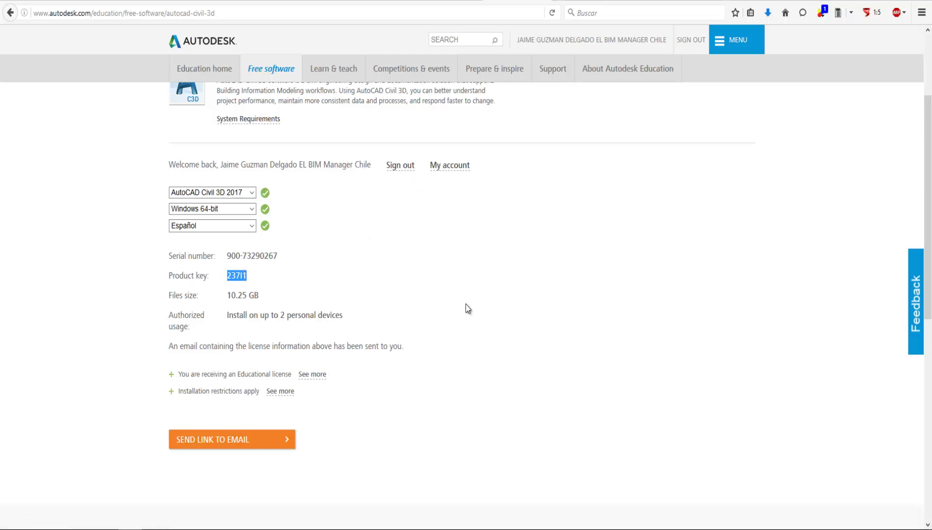
pyautogui.scroll(2, 466, 321)
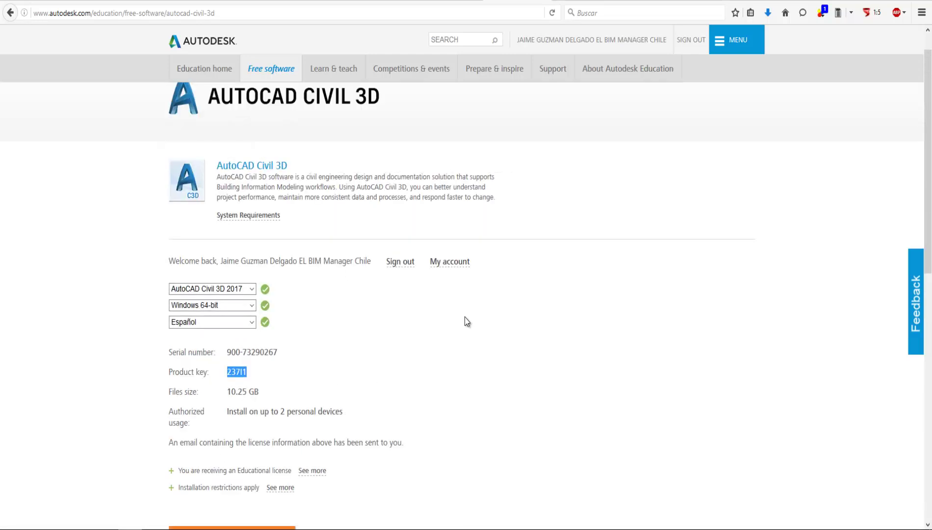
pyautogui.scroll(1, 466, 322)
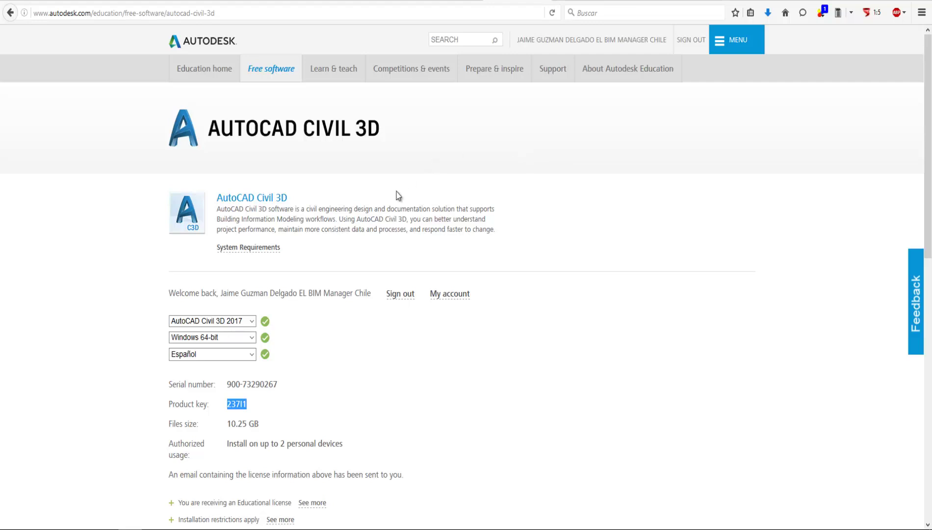
pyautogui.scroll(-3, 441, 372)
pyautogui.scroll(-2, 468, 374)
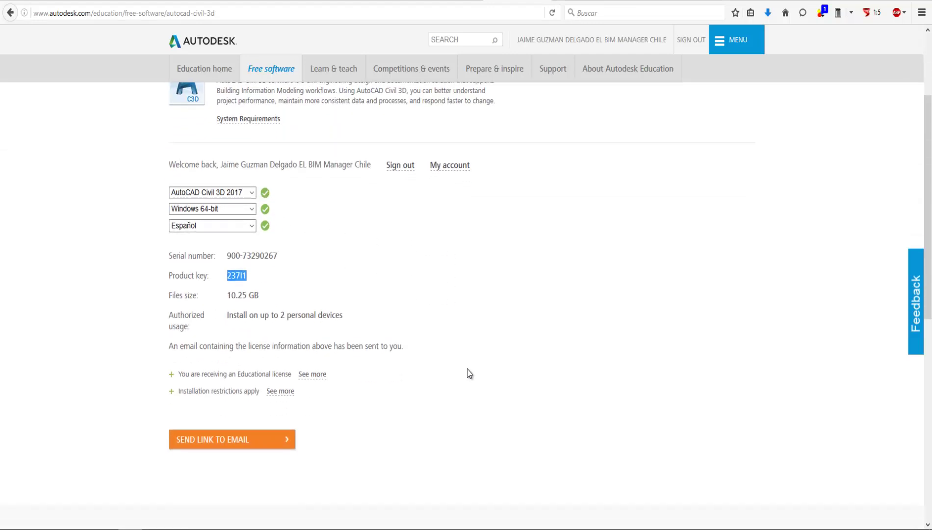
pyautogui.scroll(5, 468, 374)
pyautogui.scroll(-10, 430, 422)
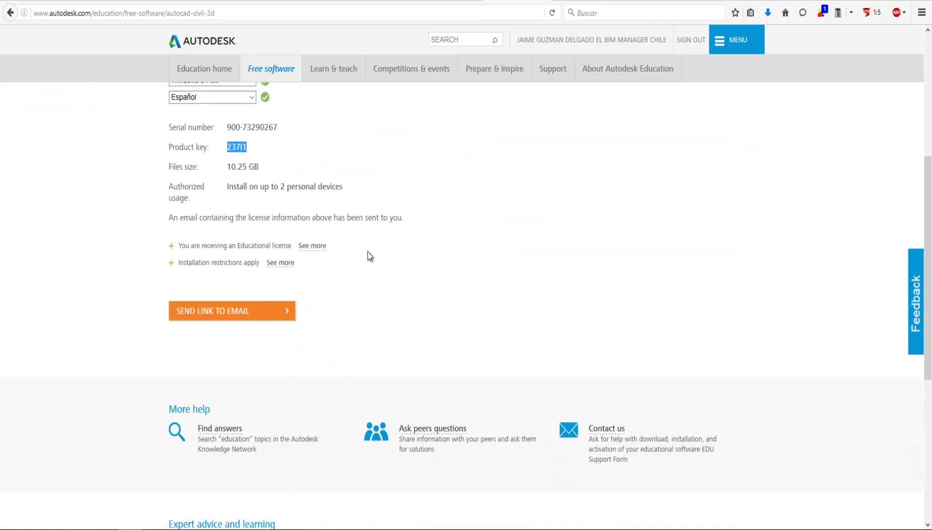
pyautogui.scroll(8, 479, 299)
pyautogui.scroll(-2, 484, 300)
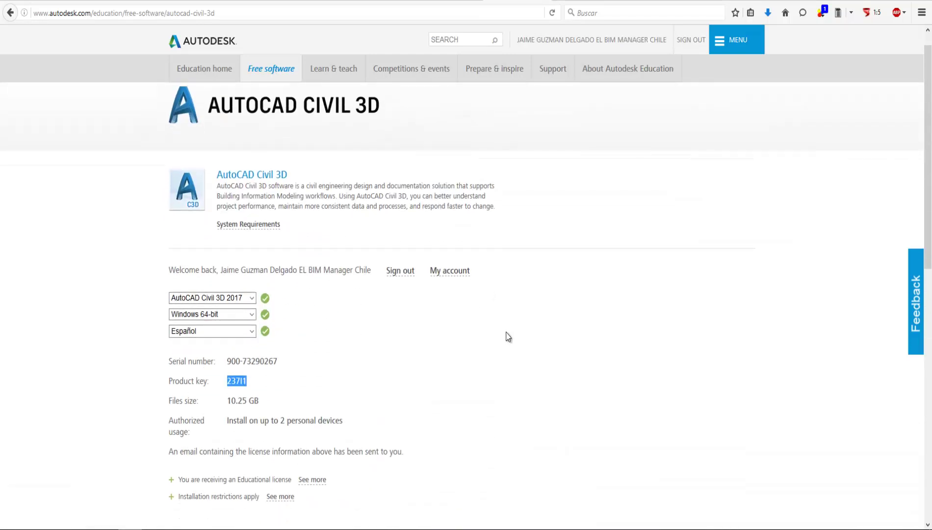
pyautogui.scroll(2, 507, 336)
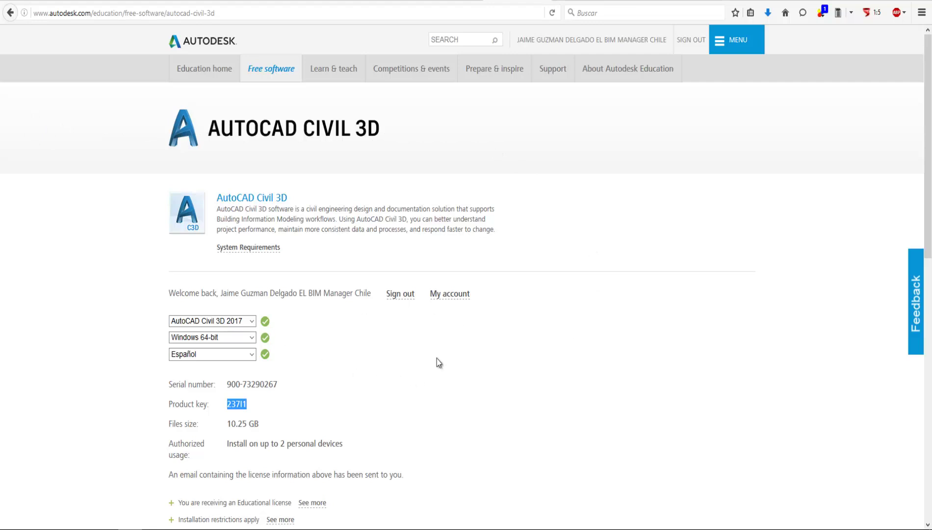
pyautogui.scroll(-6, 264, 259)
pyautogui.scroll(6, 343, 339)
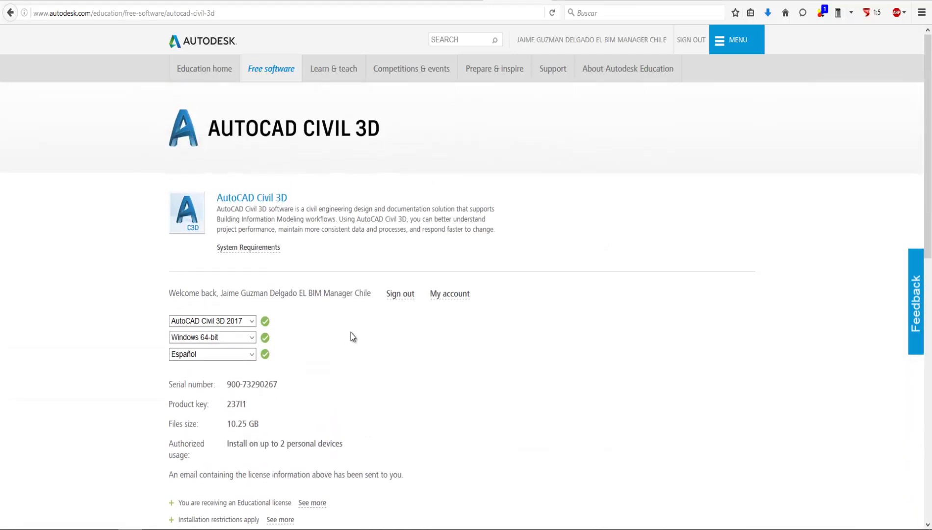